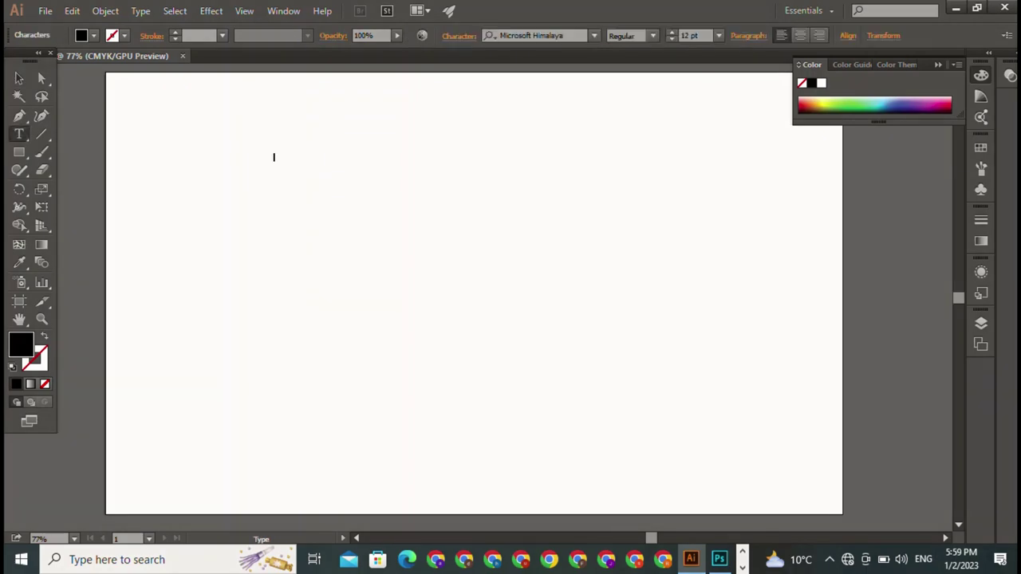
# Type HAMZA and enlarge it to 175.5 pt, shifting it lower right
pyautogui.write('IA')
pyautogui.keyDown('ctrl'); pyautogui.click(282, 156); pyautogui.keyUp('ctrl')
pyautogui.moveTo(291, 159)
pyautogui.mouseDown()
pyautogui.moveTo(431, 256)
pyautogui.moveTo(537, 296)
pyautogui.mouseUp()
pyautogui.moveTo(399, 239); pyautogui.dragTo(416, 259)
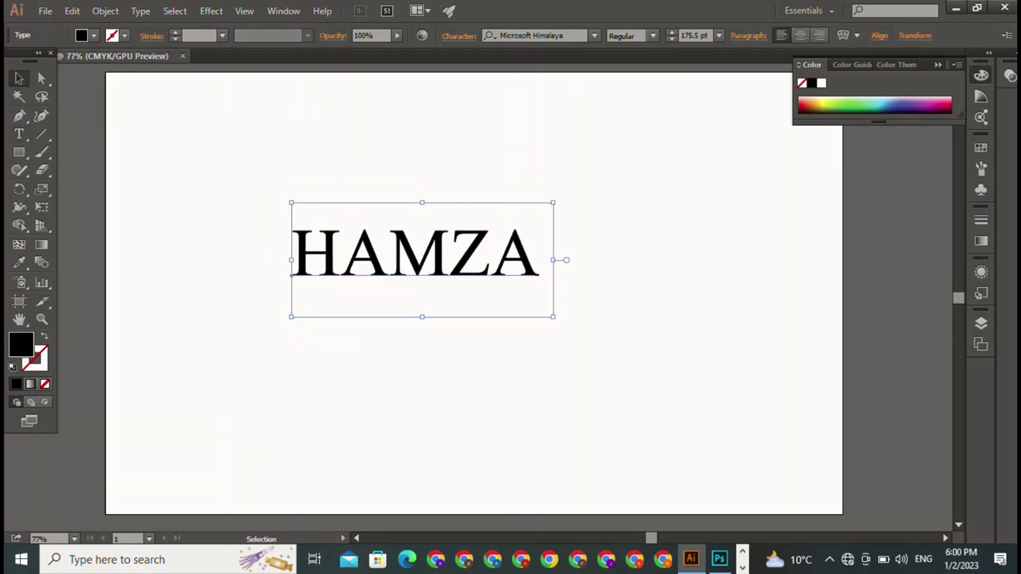
pyautogui.press('t')
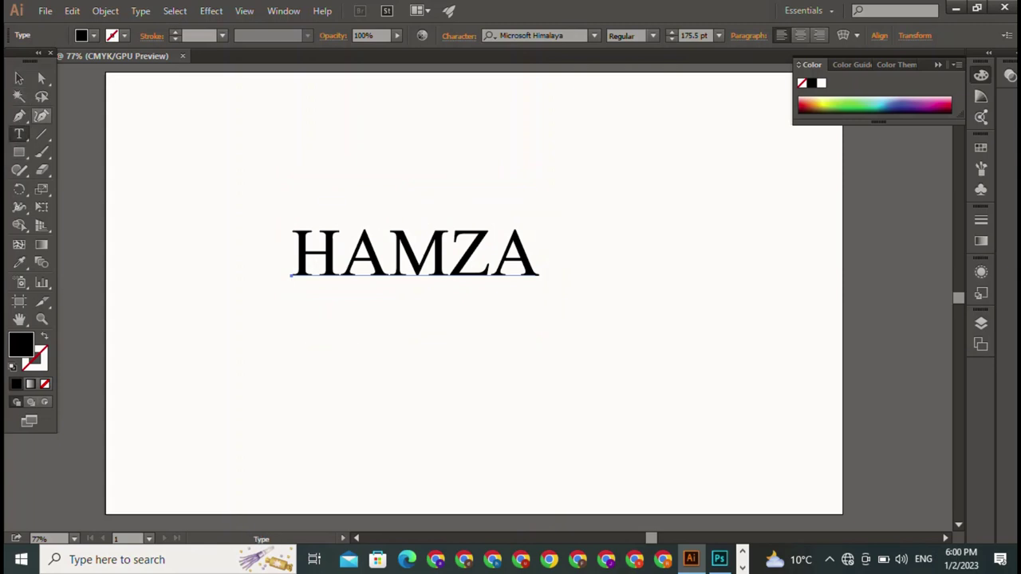
# Draw a thin rectangular bar below the HAMZA text
pyautogui.click(19, 152)
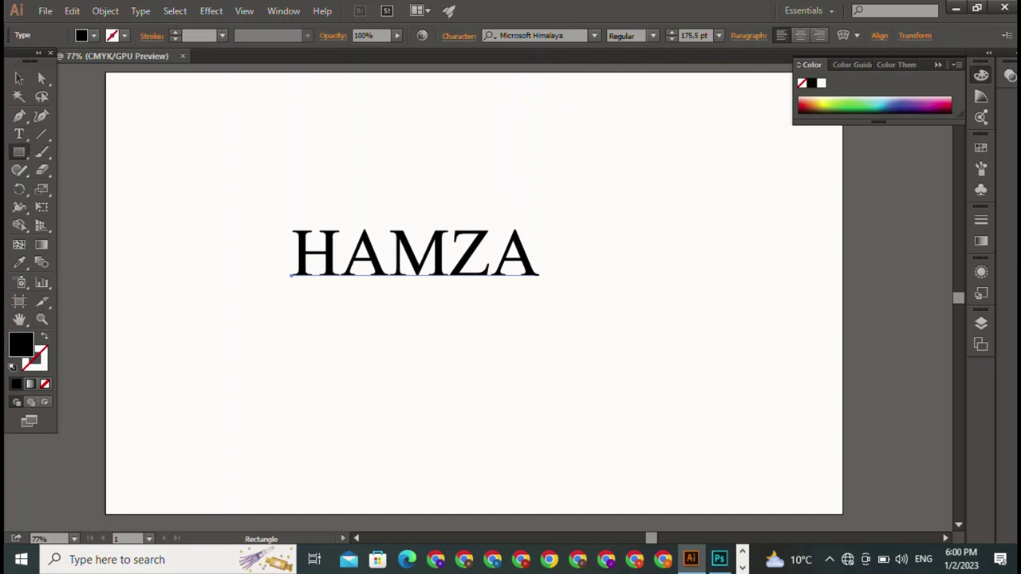
pyautogui.moveTo(281, 299)
pyautogui.mouseDown()
pyautogui.moveTo(602, 305)
pyautogui.moveTo(540, 303)
pyautogui.mouseUp()
pyautogui.press('v')
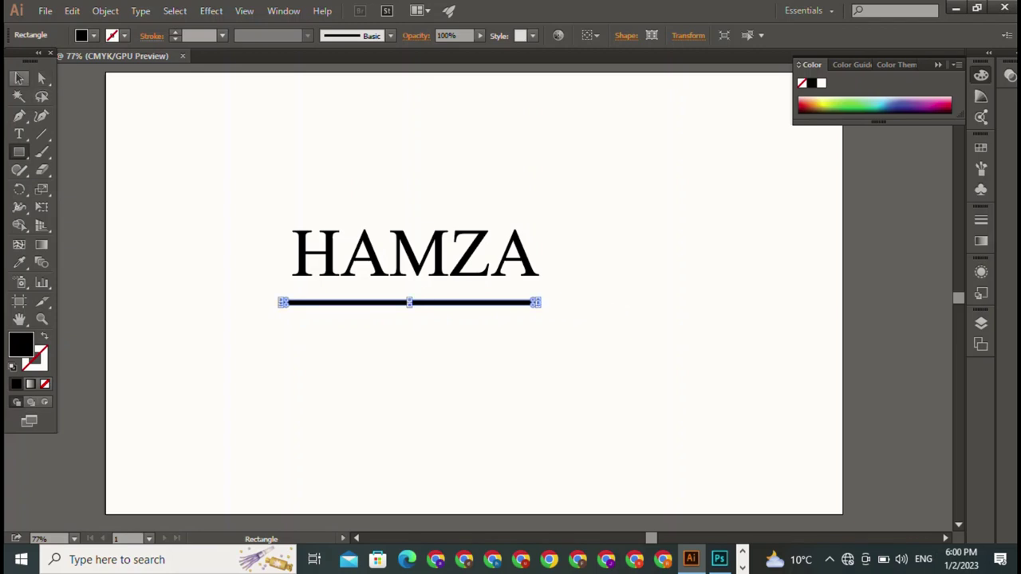
pyautogui.hotkey('ctrl', 'shift', 'a')
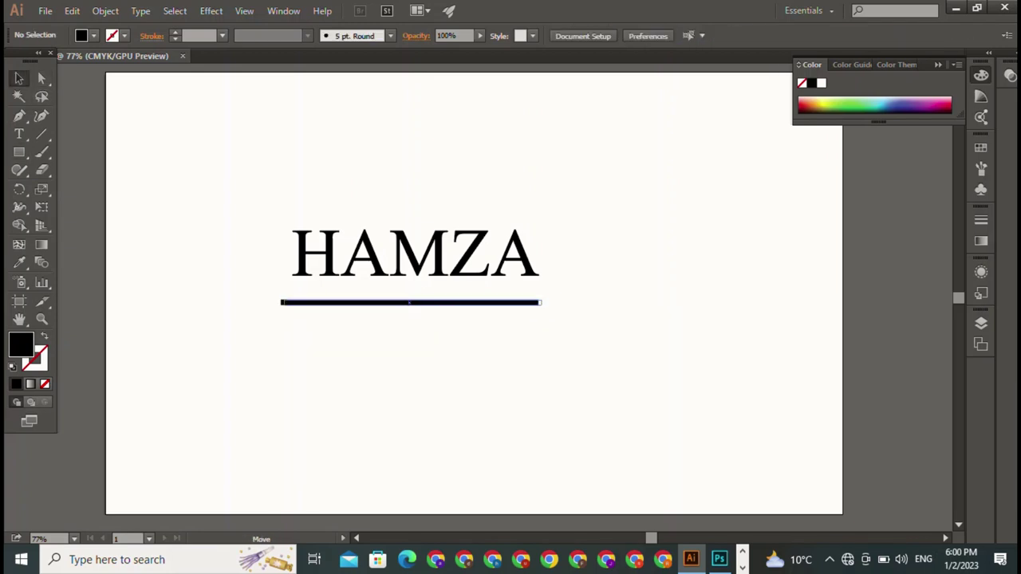
# Shorten the bar to HAMZA's width, place it beneath the word, and select both
pyautogui.moveTo(409, 302); pyautogui.dragTo(426, 261)
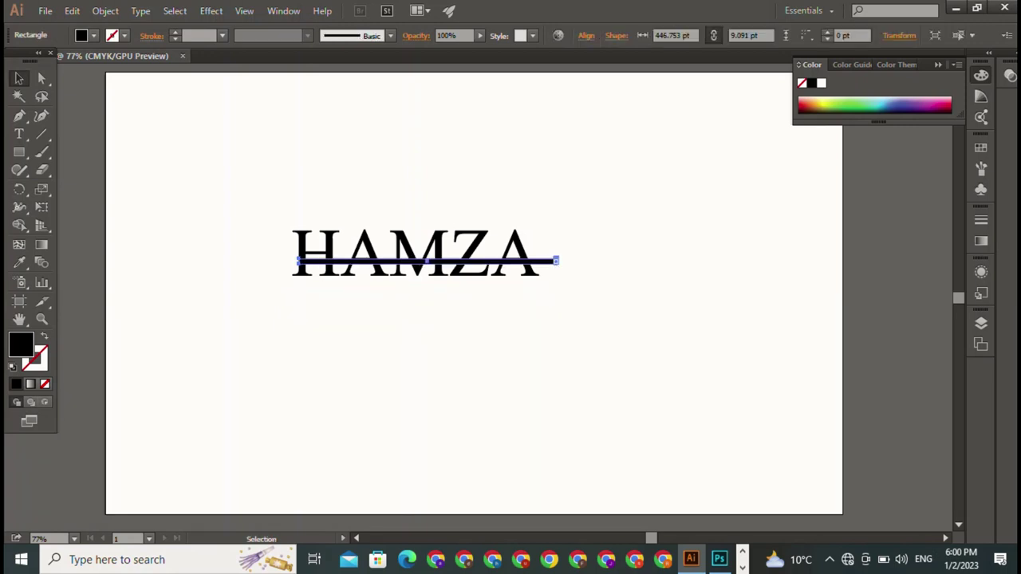
pyautogui.moveTo(553, 261); pyautogui.dragTo(539, 261)
pyautogui.moveTo(419, 261); pyautogui.dragTo(415, 293)
pyautogui.hotkey('ctrl', 'shift', 'a')
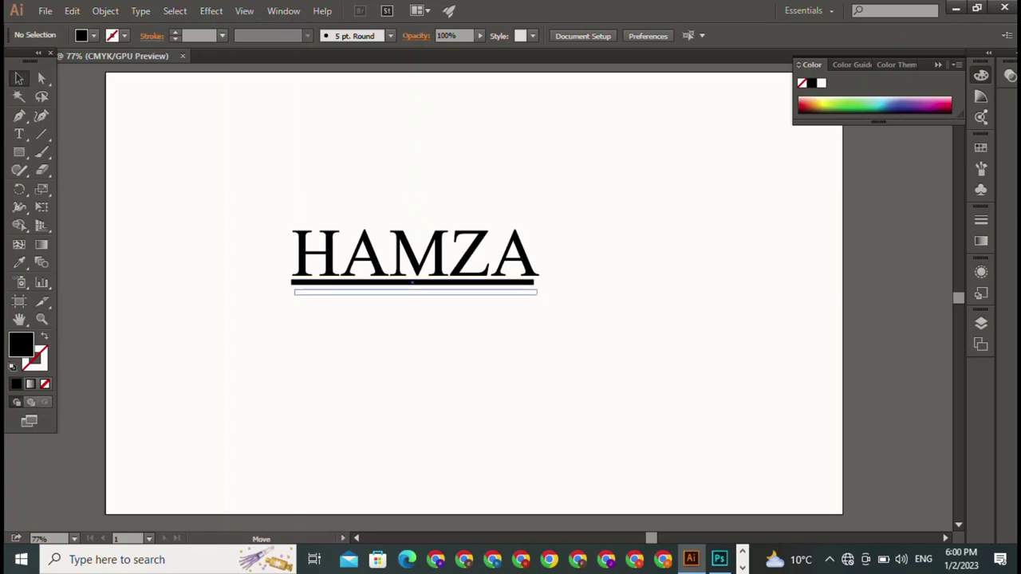
pyautogui.hotkey('ctrl', 'shift', 'a')
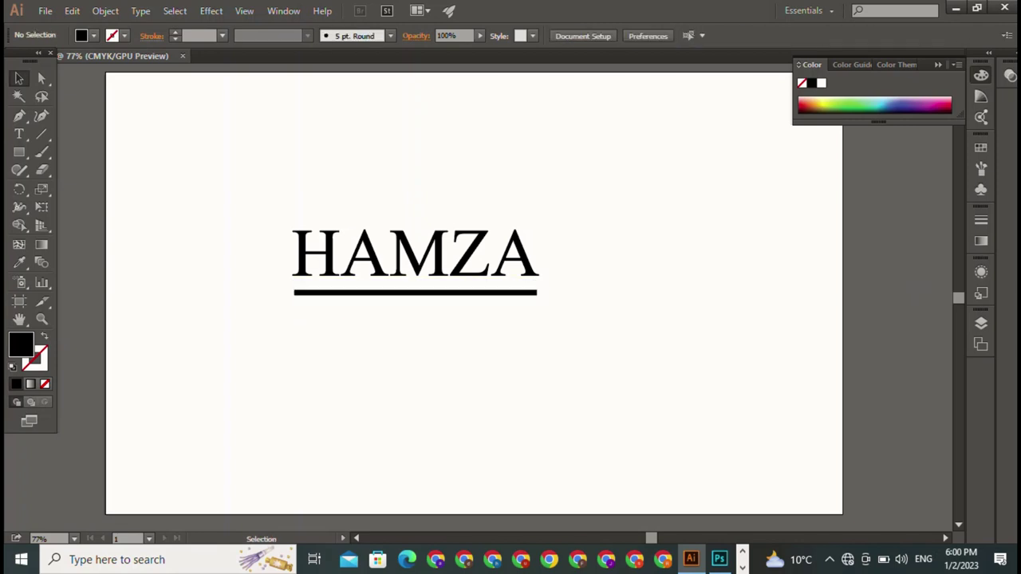
pyautogui.moveTo(292, 170); pyautogui.dragTo(551, 375)
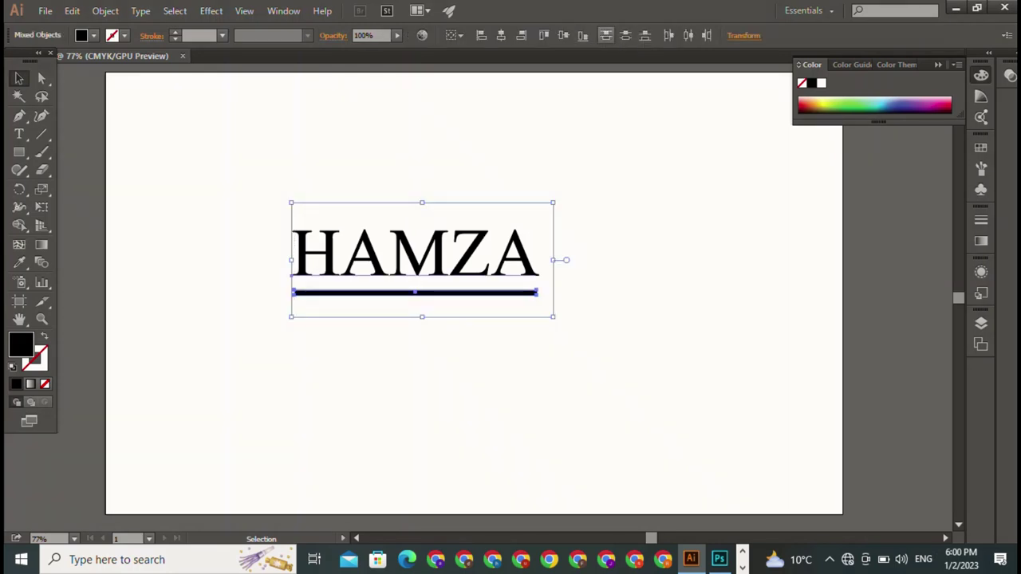
# Centre the bar horizontally on HAMZA and bottom-align it below the word
pyautogui.click(606, 35)
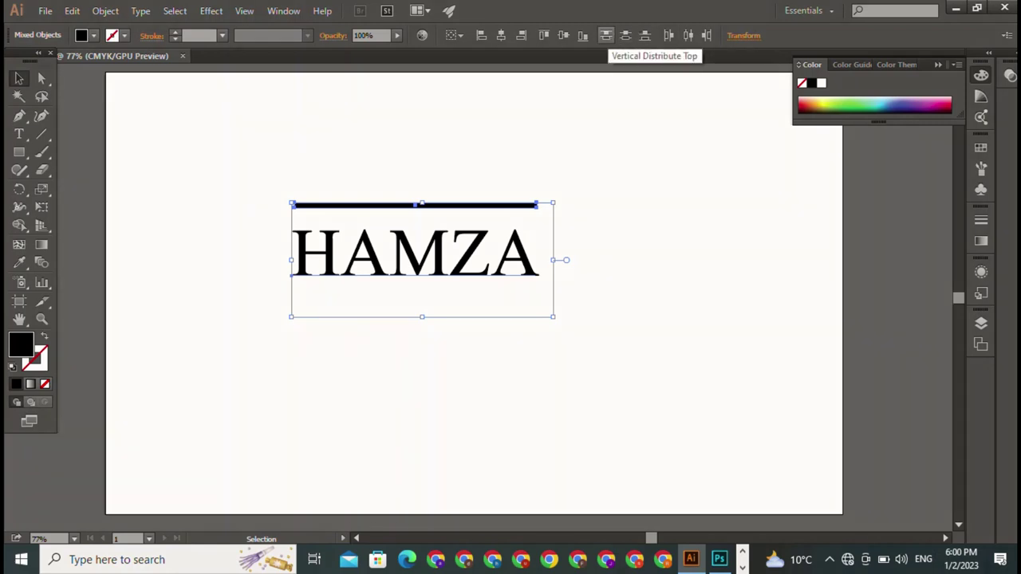
pyautogui.click(583, 35)
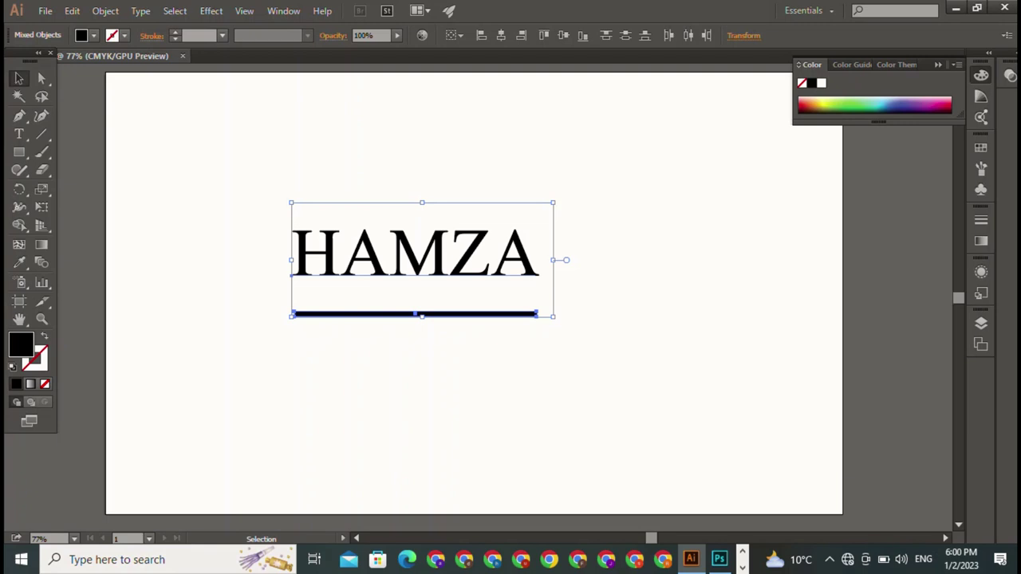
pyautogui.click(563, 35)
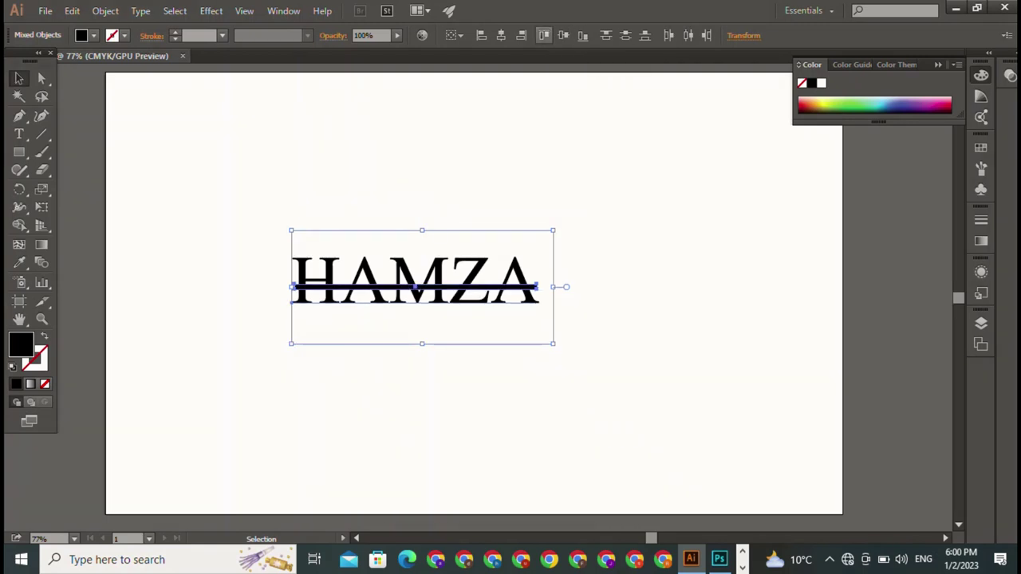
pyautogui.click(543, 35)
pyautogui.click(521, 35)
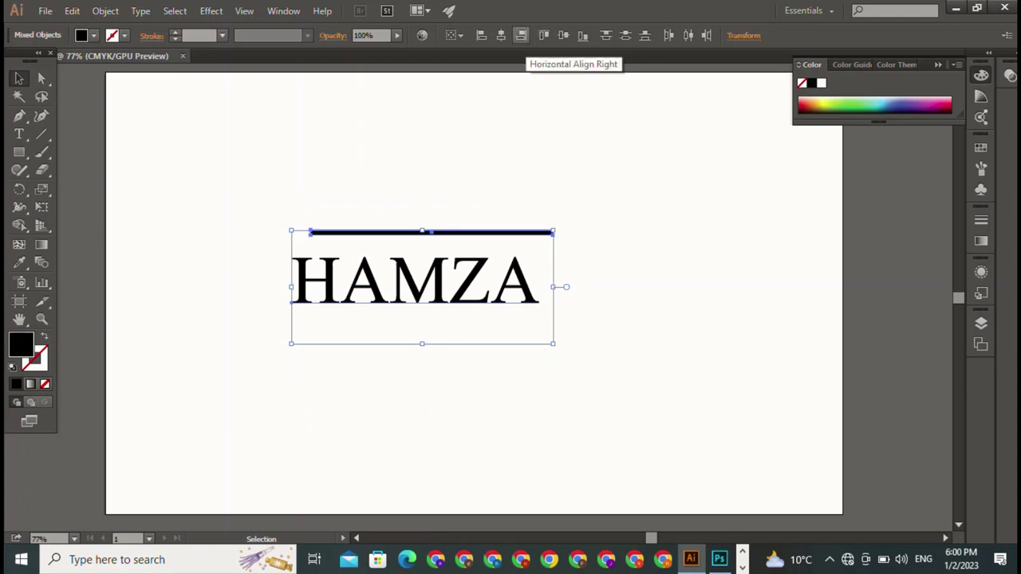
pyautogui.click(500, 35)
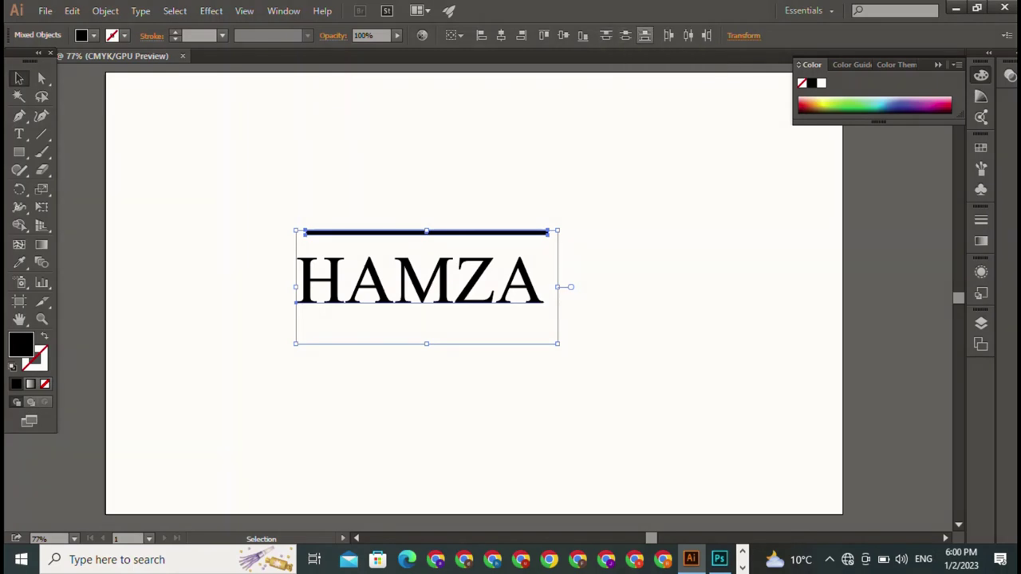
pyautogui.click(582, 35)
# Nudge the underline bar slightly up under HAMZA
pyautogui.hotkey('ctrl', 'shift', 'a')
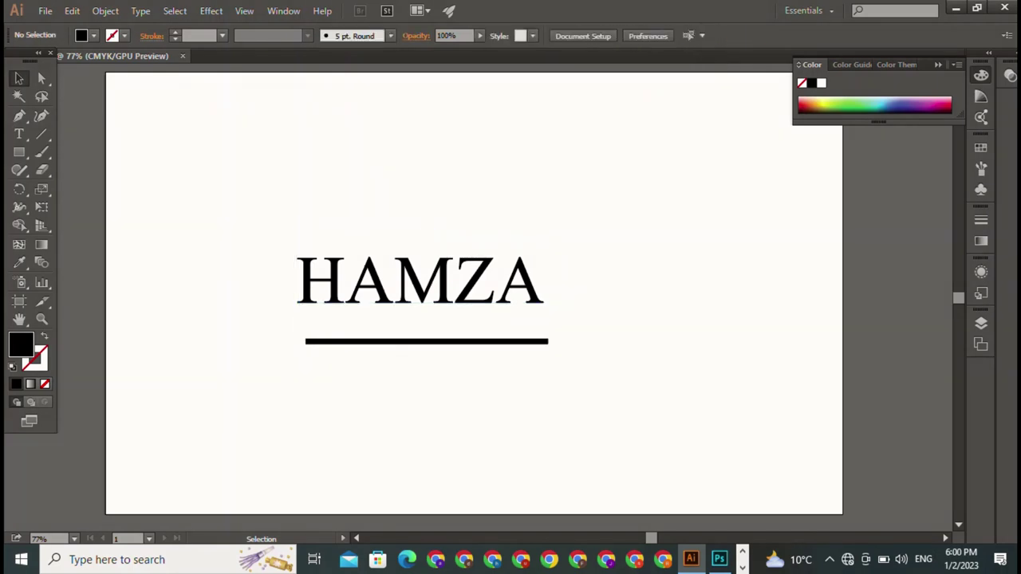
pyautogui.hotkey('ctrl', 'a')
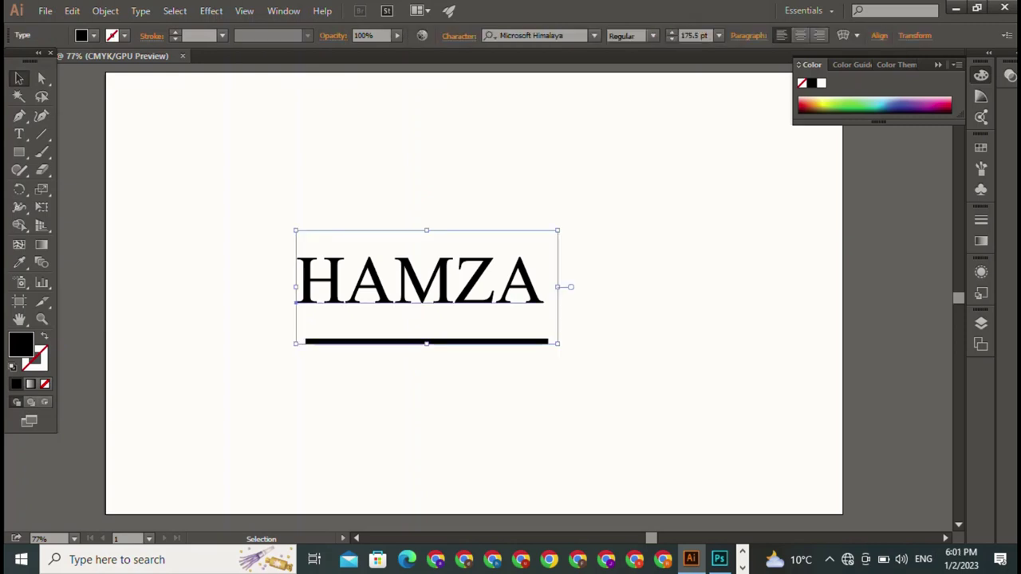
pyautogui.hotkey('ctrl', 'shift', 'a')
pyautogui.hotkey('ctrl', 'a')
pyautogui.rightClick(486, 280)
pyautogui.press('Escape')
pyautogui.hotkey('ctrl', 'shift', 'a')
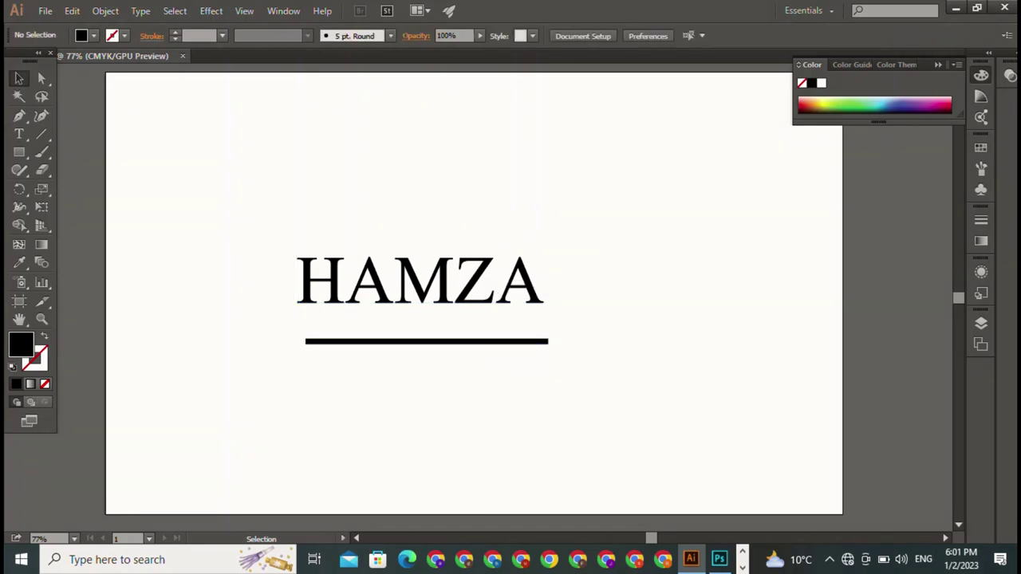
pyautogui.moveTo(427, 341)
pyautogui.mouseDown()
pyautogui.moveTo(431, 389)
pyautogui.moveTo(421, 315)
pyautogui.moveTo(417, 330)
pyautogui.mouseUp()
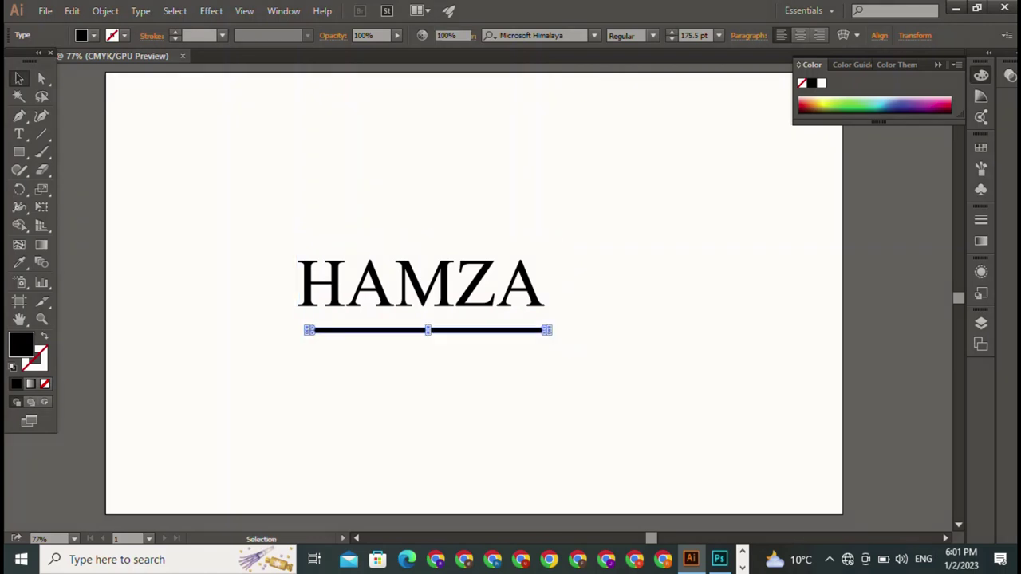
pyautogui.hotkey('ctrl', 'shift', 'a')
# Shrink HAMZA to about 99.69 pt and rest it on the bar's left end
pyautogui.hotkey('ctrl', 'a')
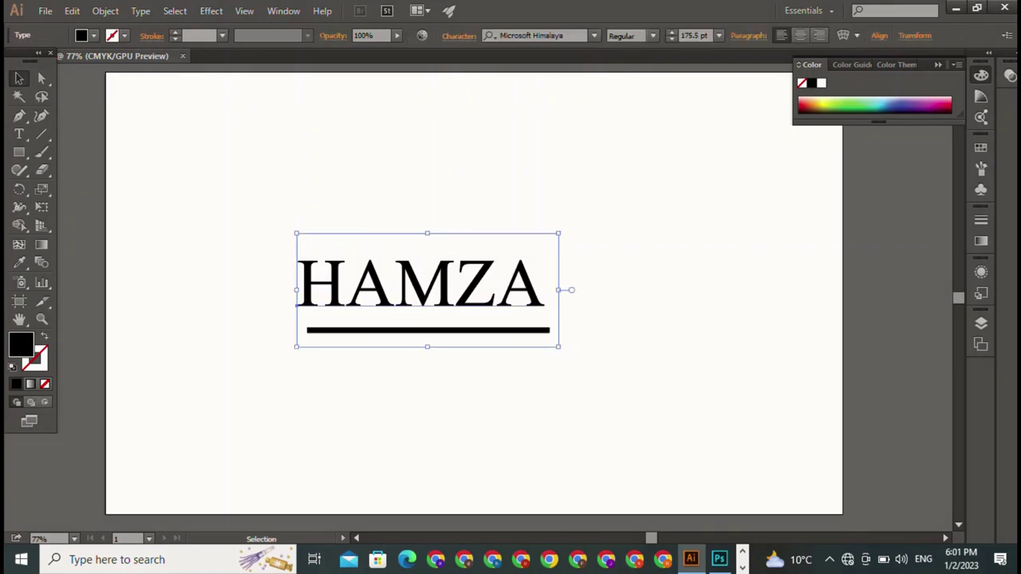
pyautogui.moveTo(398, 284); pyautogui.dragTo(399, 311)
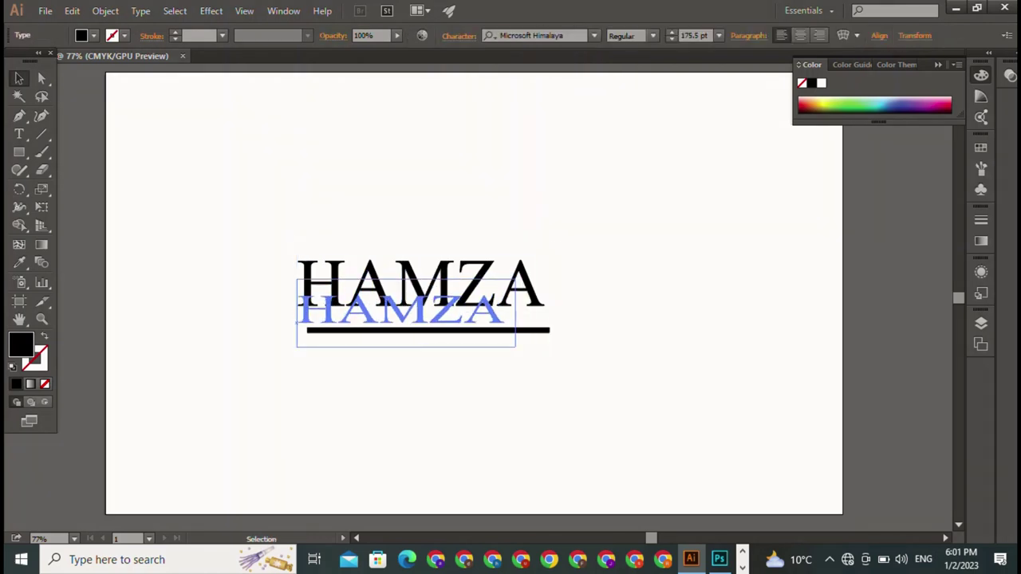
pyautogui.moveTo(512, 281); pyautogui.dragTo(445, 282)
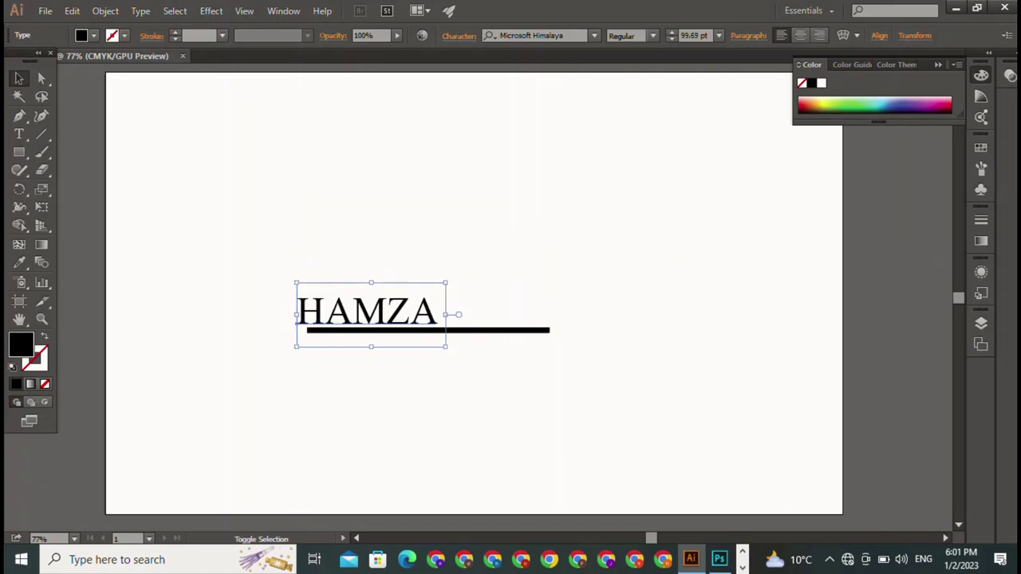
pyautogui.moveTo(401, 315)
pyautogui.mouseDown()
pyautogui.moveTo(459, 315)
pyautogui.moveTo(416, 317)
pyautogui.moveTo(427, 318)
pyautogui.mouseUp()
pyautogui.hotkey('ctrl', 'shift', 'a')
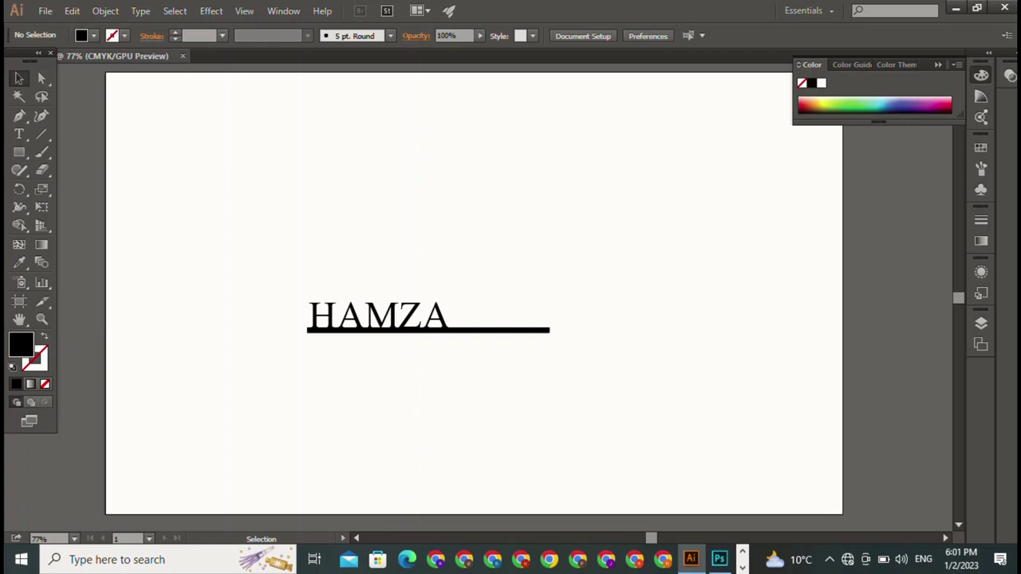
pyautogui.press('t')
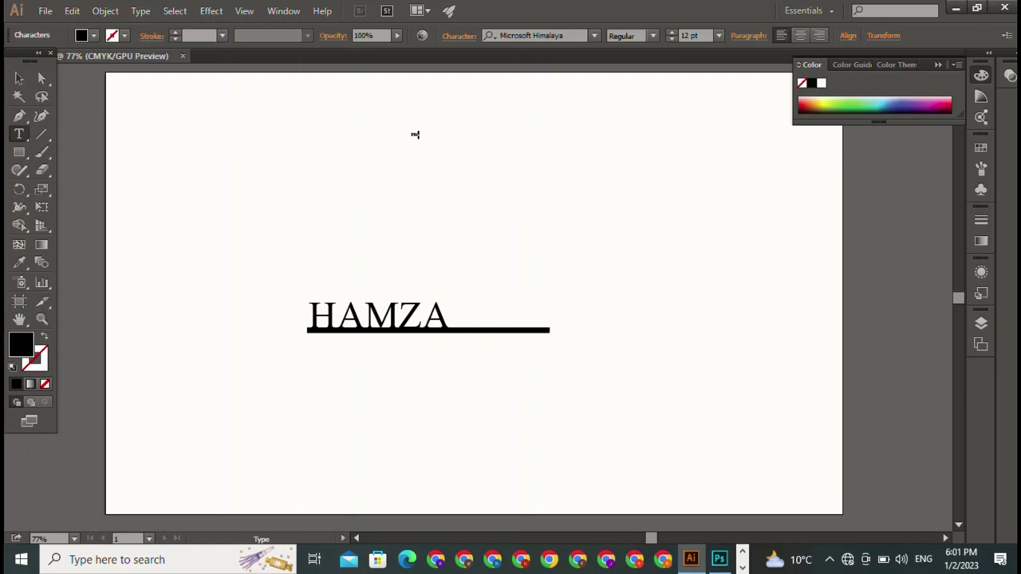
# Set the new small PPARELS text in the Orator Std Medium font
pyautogui.write('ma')
pyautogui.write('z')
pyautogui.write('a')
pyautogui.press('Escape')
pyautogui.click(593, 35)
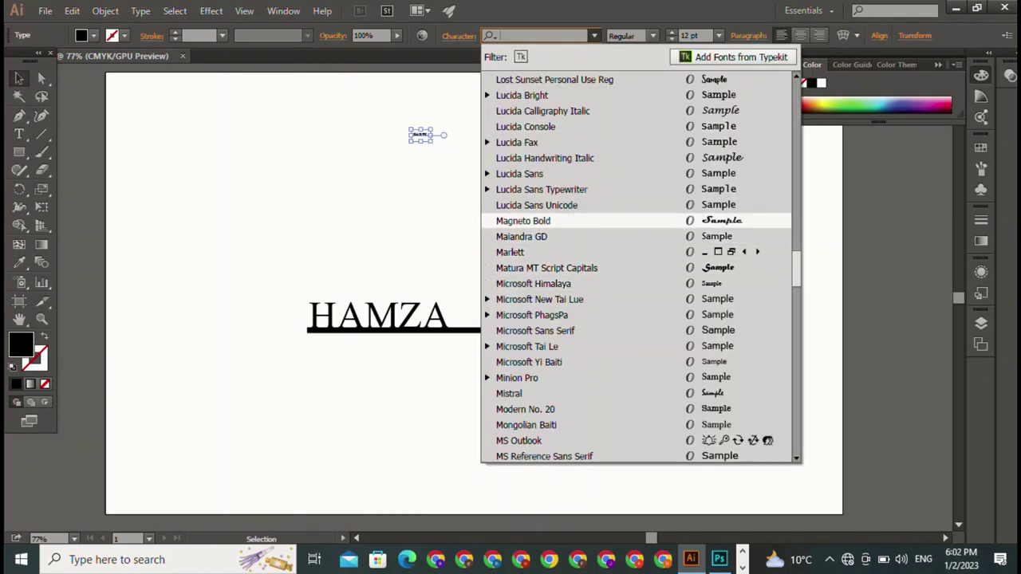
pyautogui.scroll(-4, 558, 247)
pyautogui.scroll(-2, 558, 247)
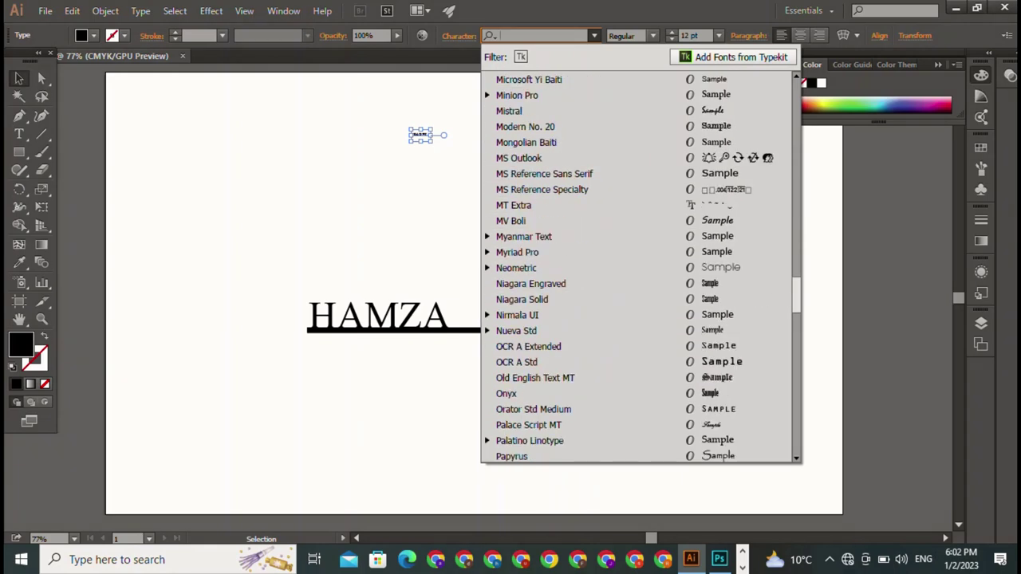
pyautogui.scroll(-1, 558, 247)
pyautogui.scroll(-3, 558, 160)
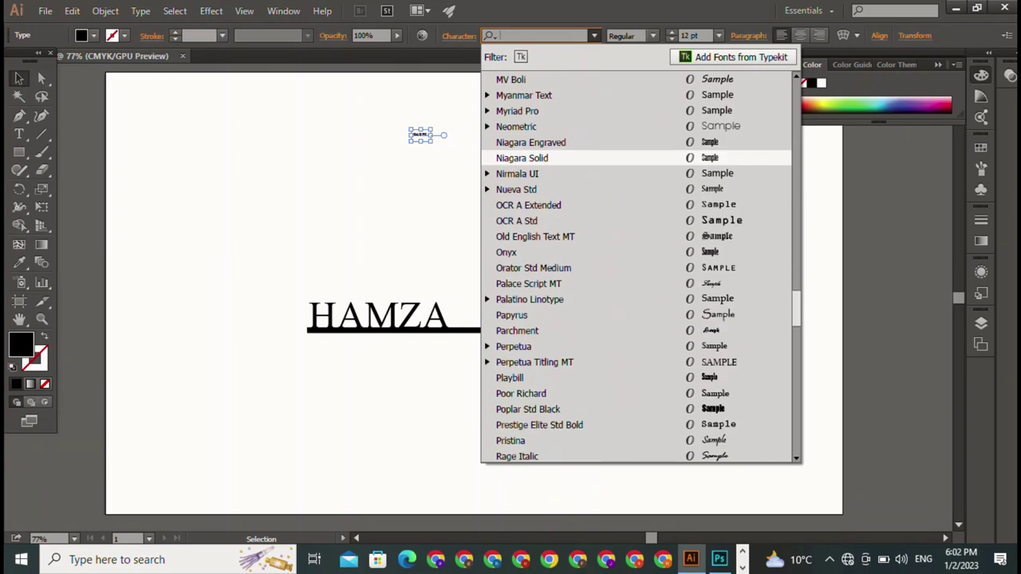
pyautogui.scroll(-4, 559, 159)
pyautogui.scroll(-1, 558, 119)
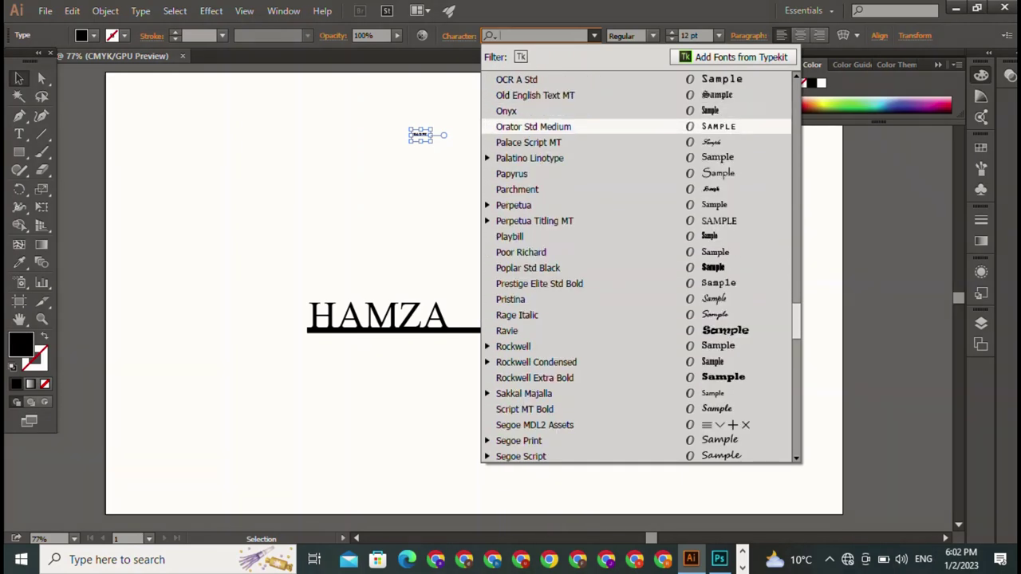
pyautogui.click(533, 126)
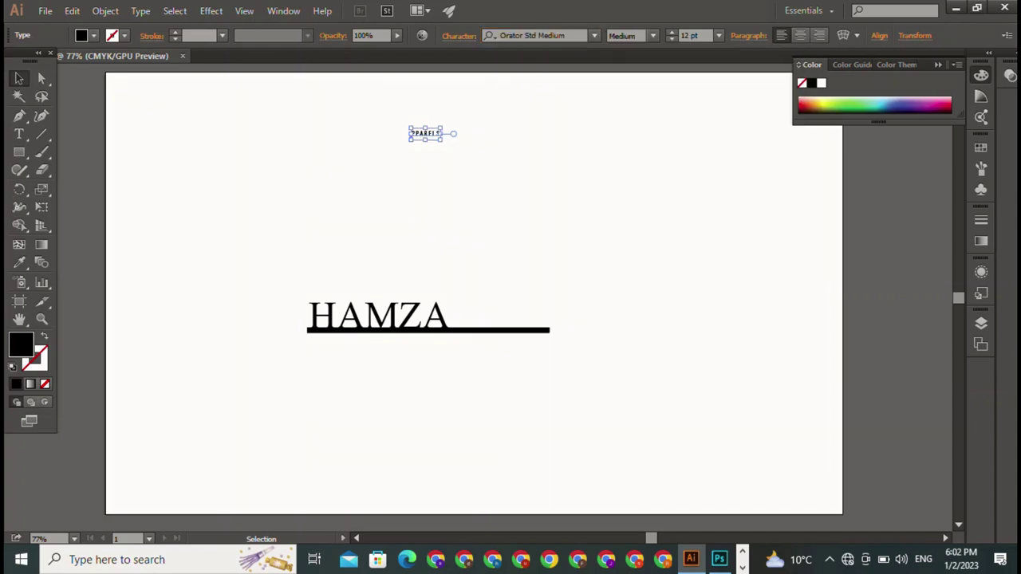
# Stretch and squash PPARELS into wide, short, widely spaced letters
pyautogui.moveTo(441, 141); pyautogui.dragTo(691, 244)
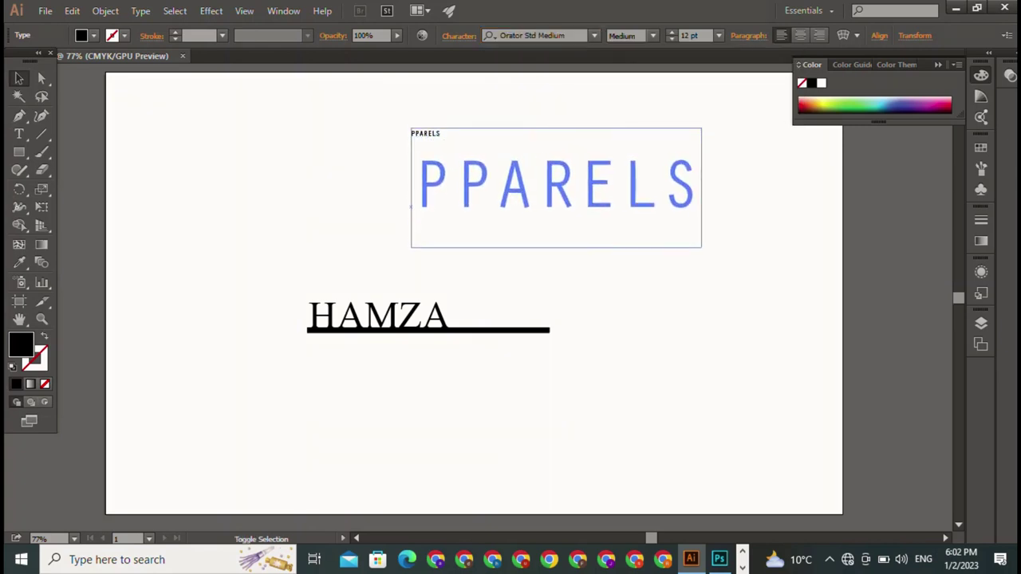
pyautogui.moveTo(556, 149)
pyautogui.mouseDown()
pyautogui.moveTo(556, 192)
pyautogui.moveTo(437, 347)
pyautogui.mouseUp()
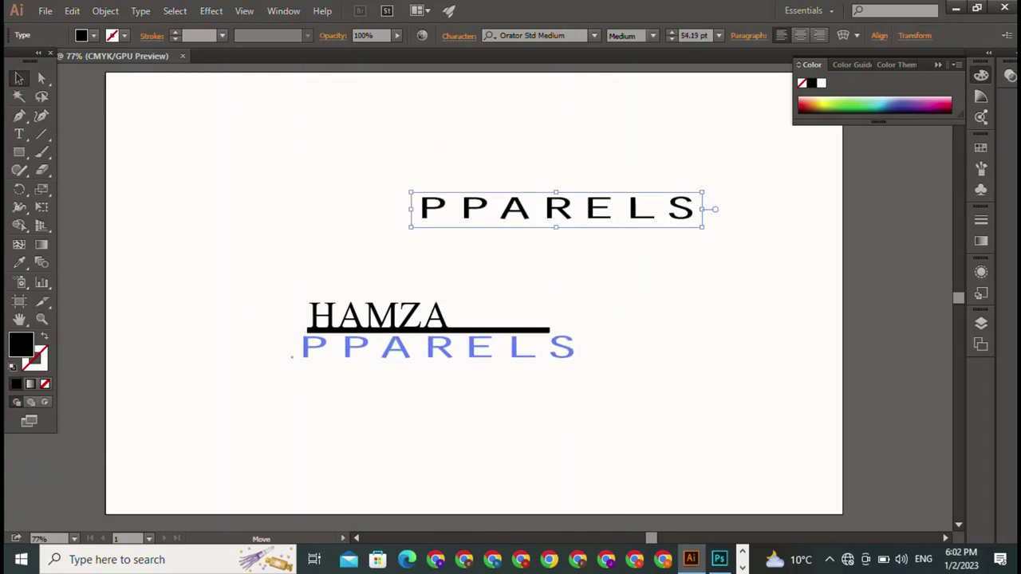
pyautogui.moveTo(583, 348); pyautogui.dragTo(547, 348)
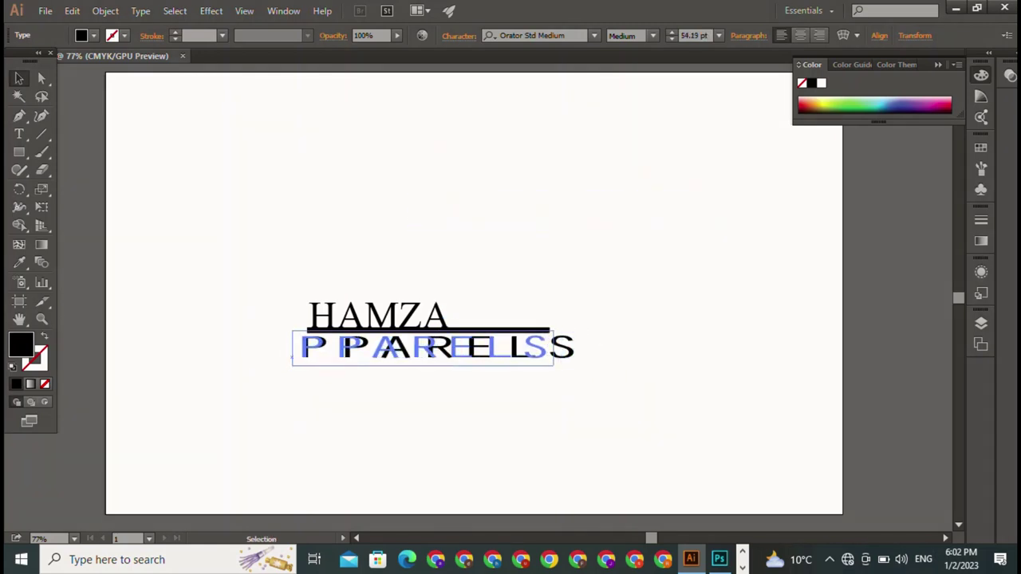
pyautogui.click(606, 423)
pyautogui.click(419, 347)
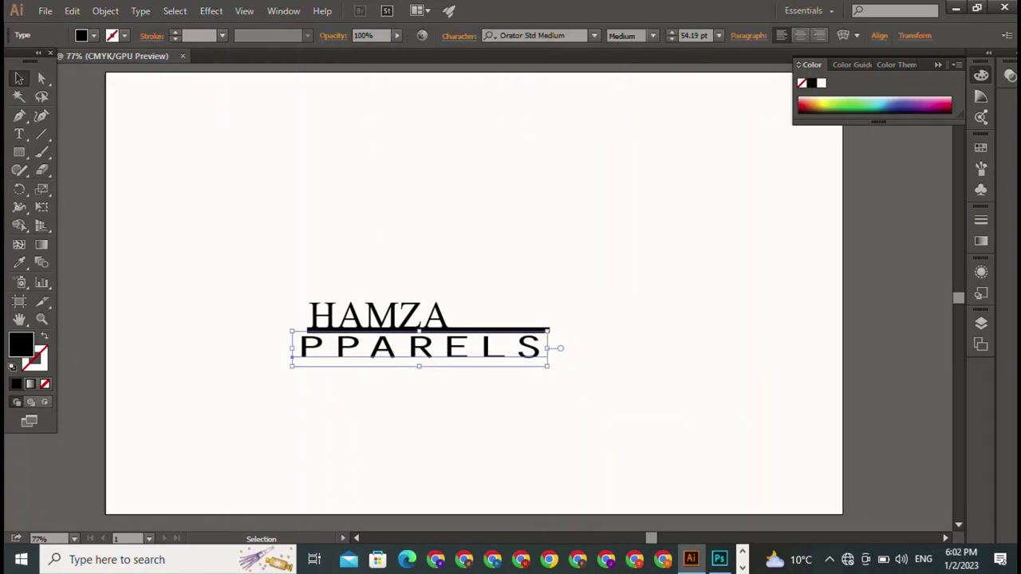
pyautogui.moveTo(292, 348); pyautogui.dragTo(310, 347)
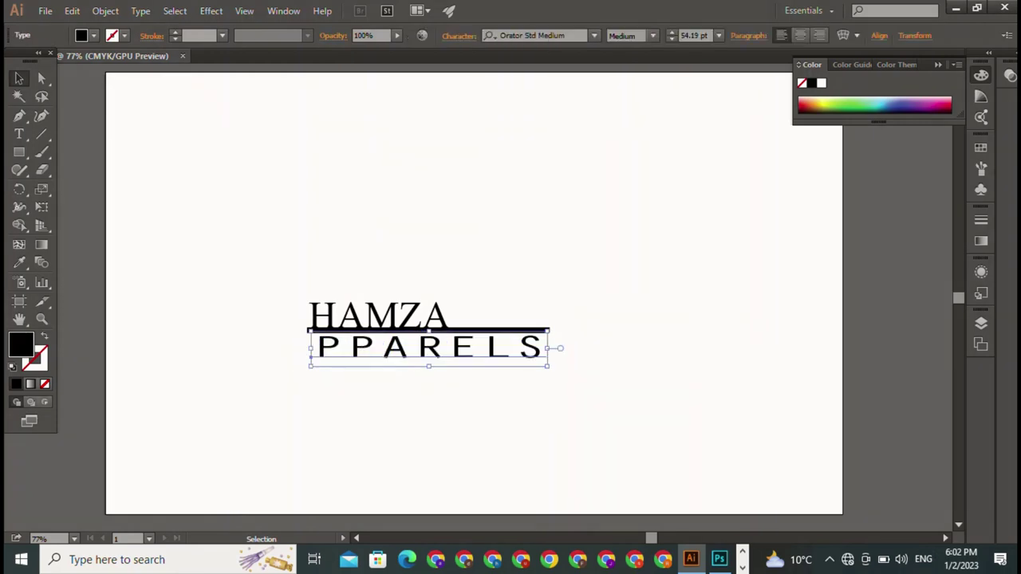
pyautogui.click(606, 423)
# Resize PPARELS to 28.7 pt and place it under the line's right end
pyautogui.moveTo(547, 365); pyautogui.dragTo(448, 348)
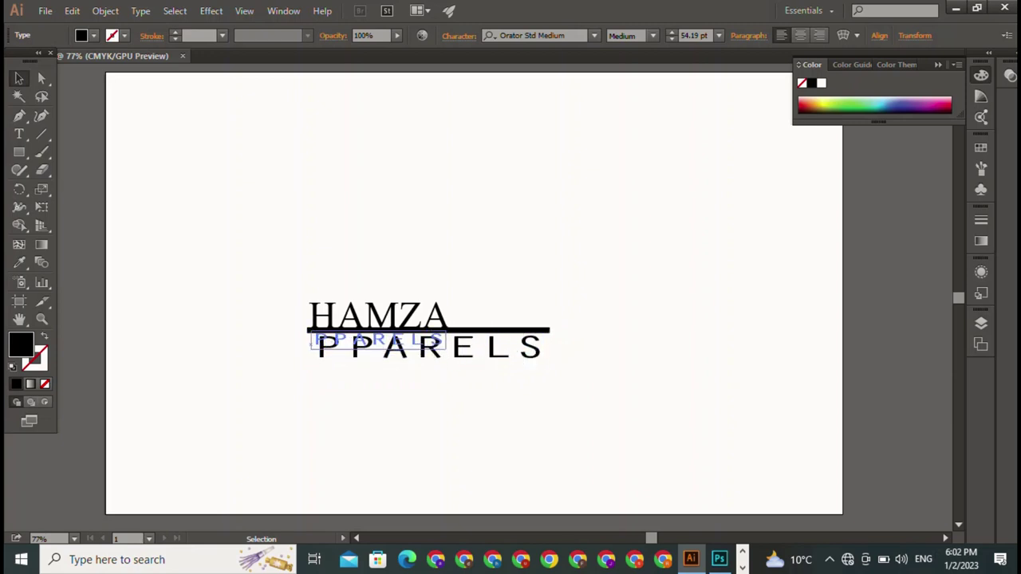
pyautogui.moveTo(375, 339); pyautogui.dragTo(485, 346)
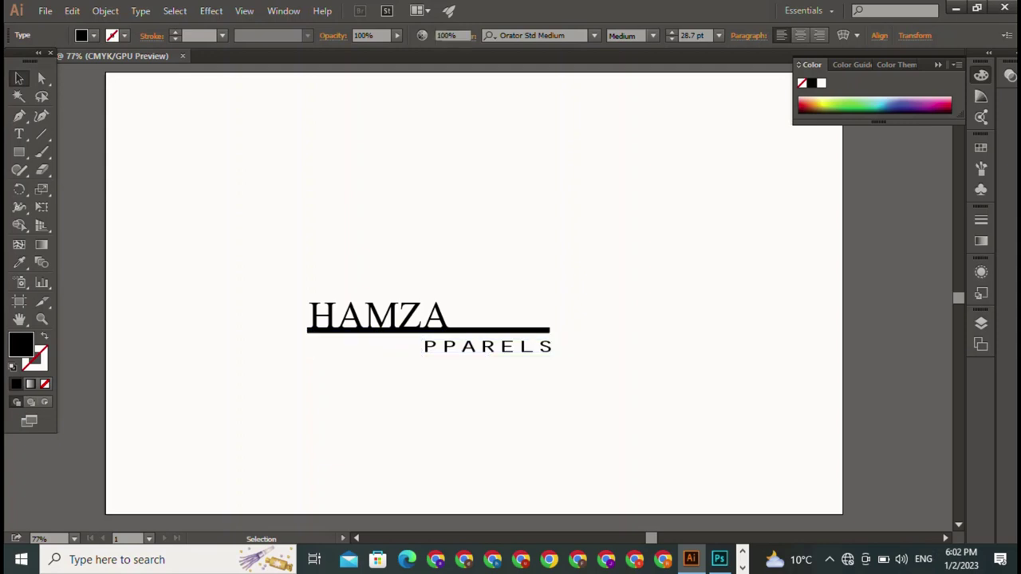
pyautogui.hotkey('ctrl', 'shift', 'a')
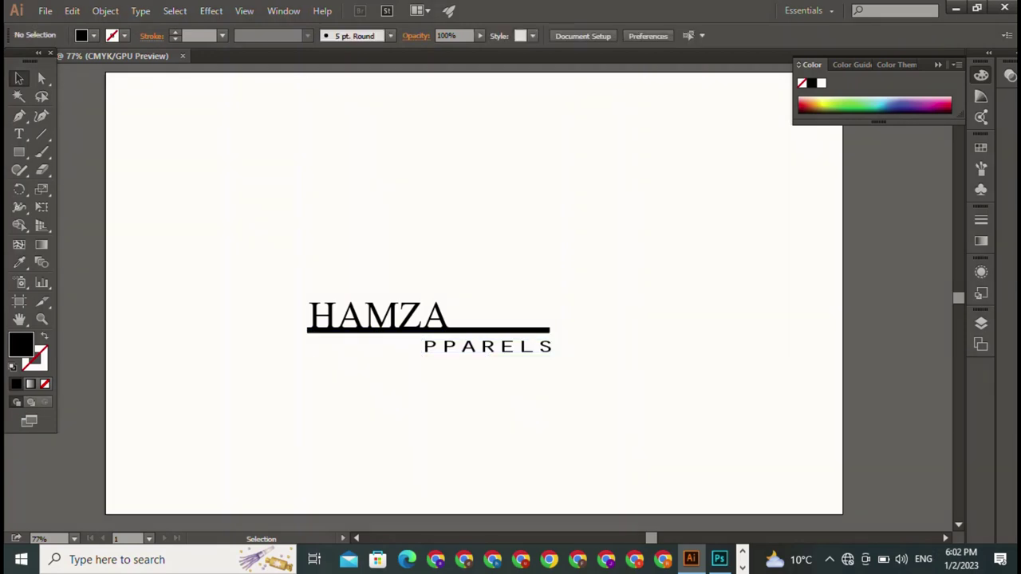
pyautogui.moveTo(549, 266); pyautogui.dragTo(289, 381)
pyautogui.hotkey('ctrl', 'shift', 'a')
pyautogui.click(375, 315)
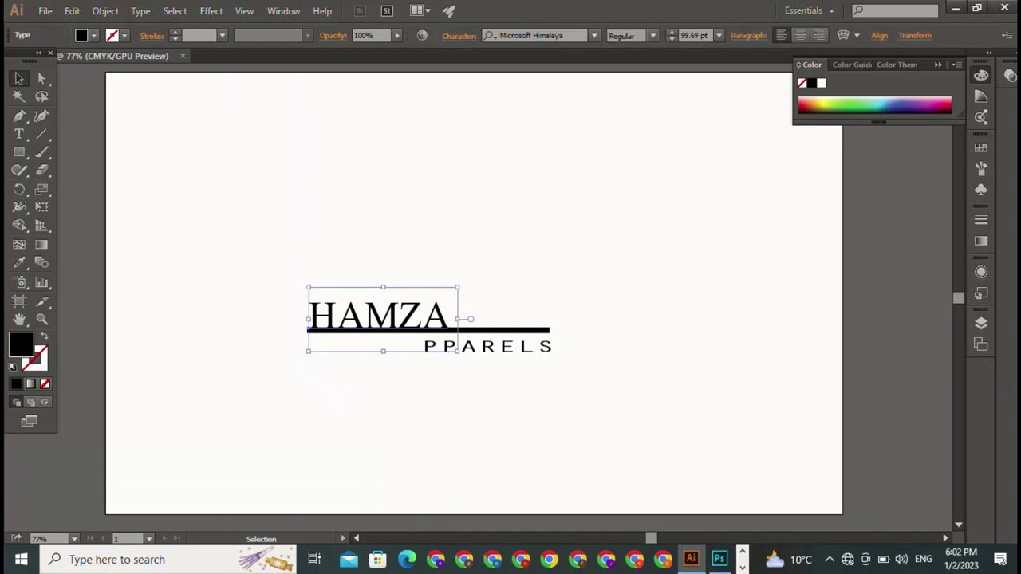
pyautogui.hotkey('ctrl', 'shift', 'a')
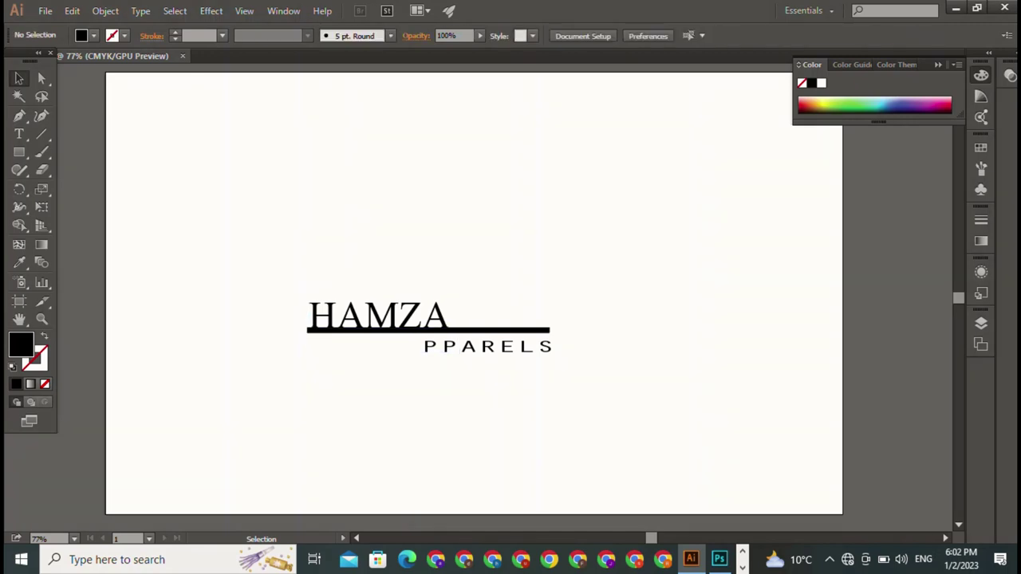
pyautogui.click(430, 329)
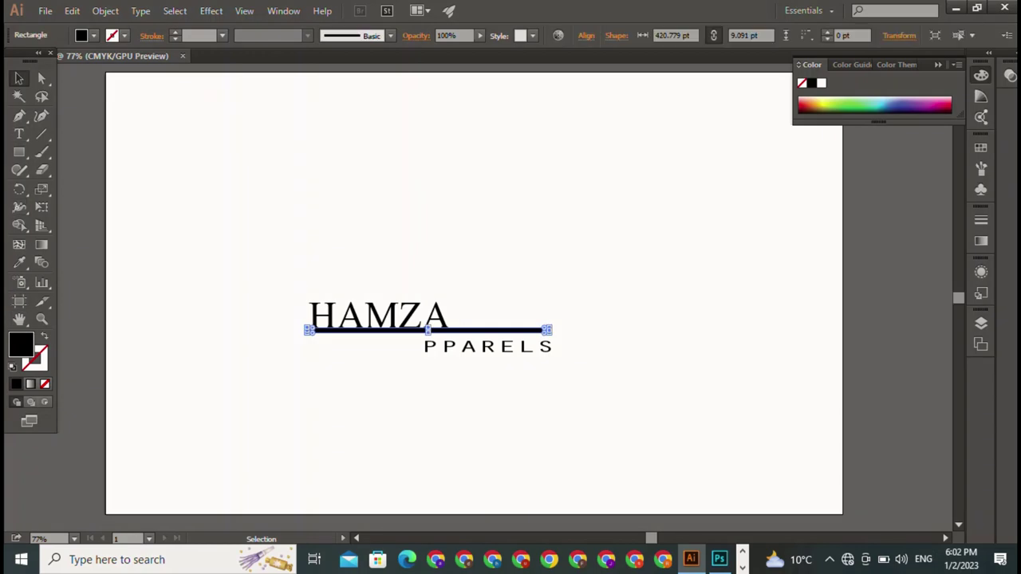
# Recolour the underline bar red (FF0000) and bring Photoshop to the front
pyautogui.doubleClick(21, 343)
pyautogui.write('FF0049')
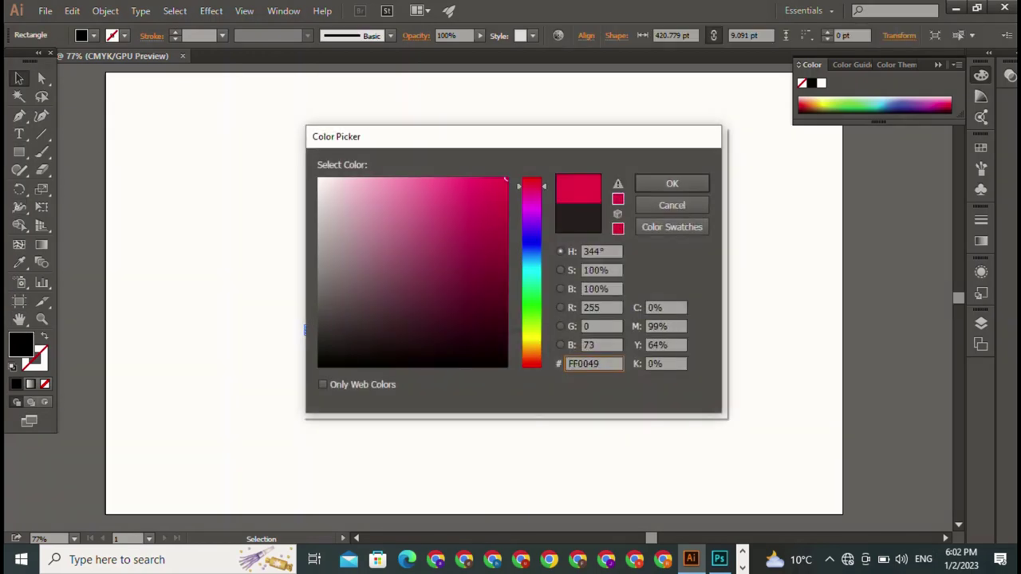
pyautogui.press('BackSpace')
pyautogui.press('BackSpace')
pyautogui.write('00')
pyautogui.click(671, 183)
pyautogui.hotkey('ctrl', 'shift', 'a')
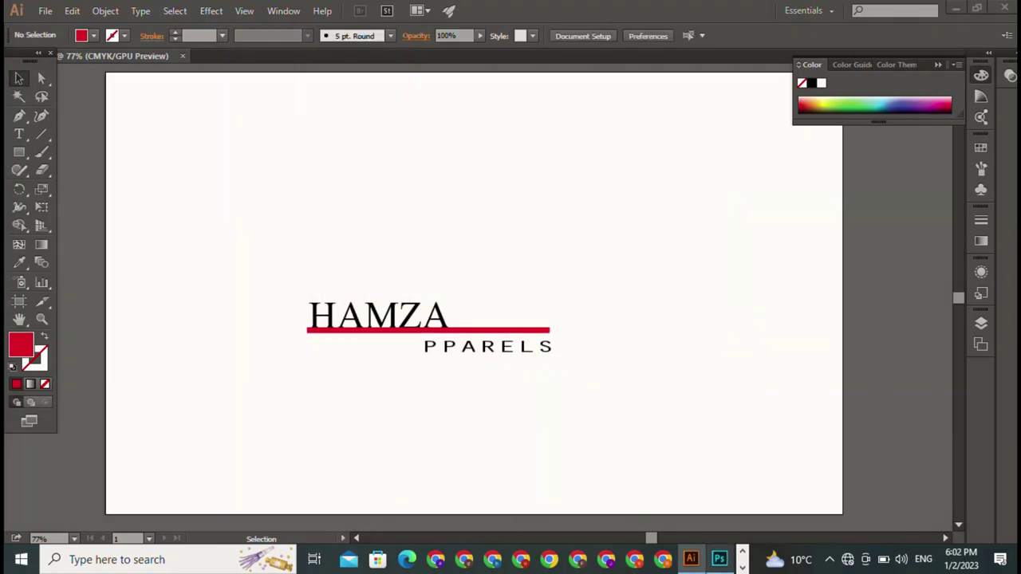
pyautogui.click(719, 559)
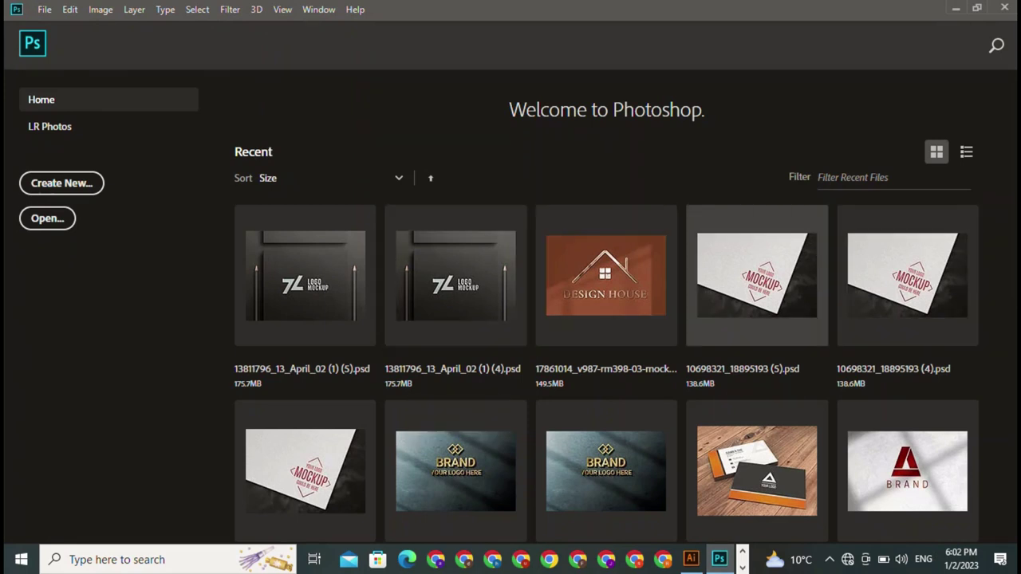
# Open the paper logo mockup and delete the placeholder MOCKUP logo from its smart object
pyautogui.click(605, 375)
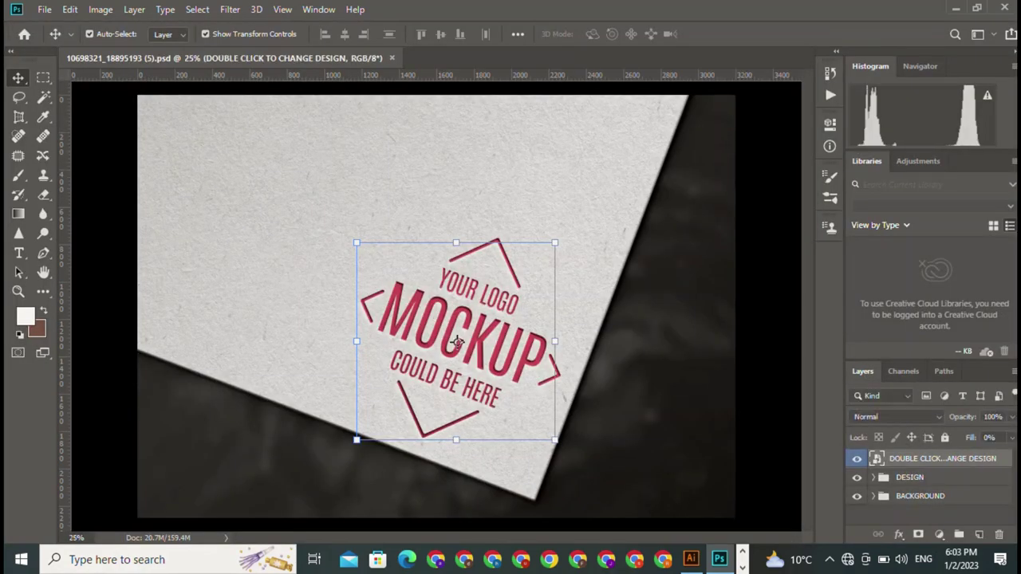
pyautogui.doubleClick(456, 341)
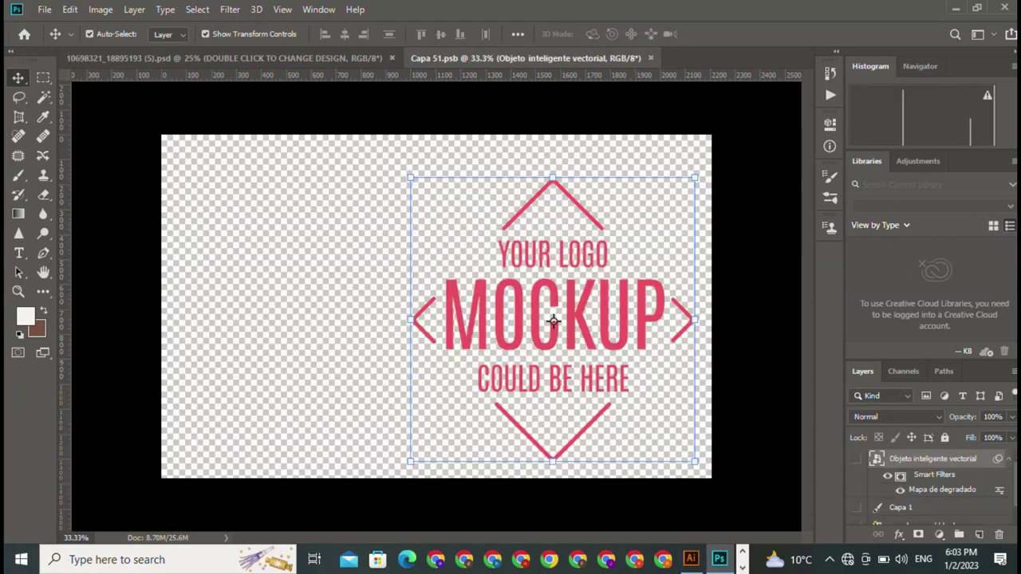
pyautogui.press('Delete')
# Select the whole HAMZA PPARELS logo in Illustrator and carry it to Photoshop
pyautogui.hotkey('alt', 'Tab')
pyautogui.moveTo(251, 438); pyautogui.dragTo(649, 237)
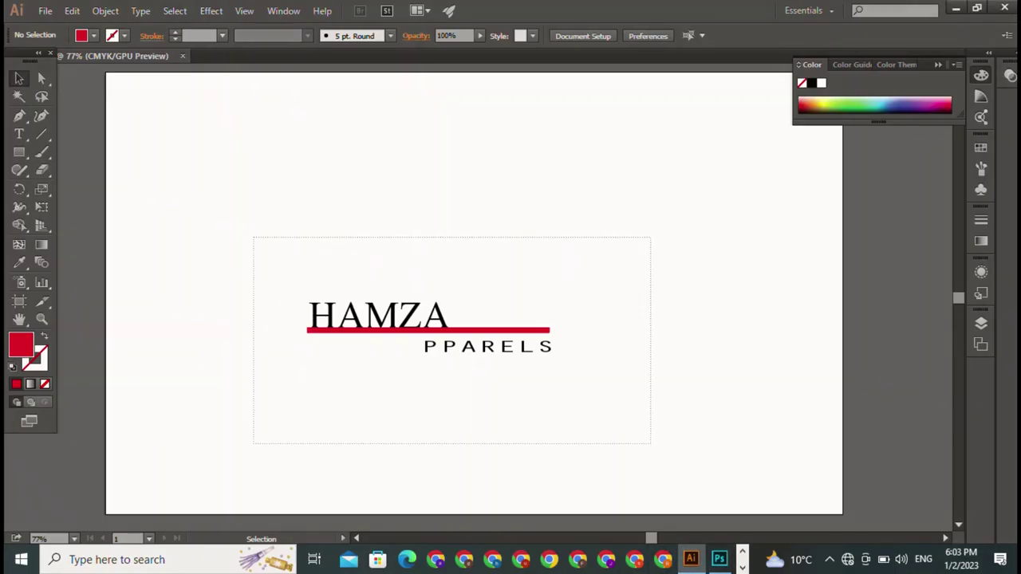
pyautogui.moveTo(431, 319); pyautogui.dragTo(718, 559)
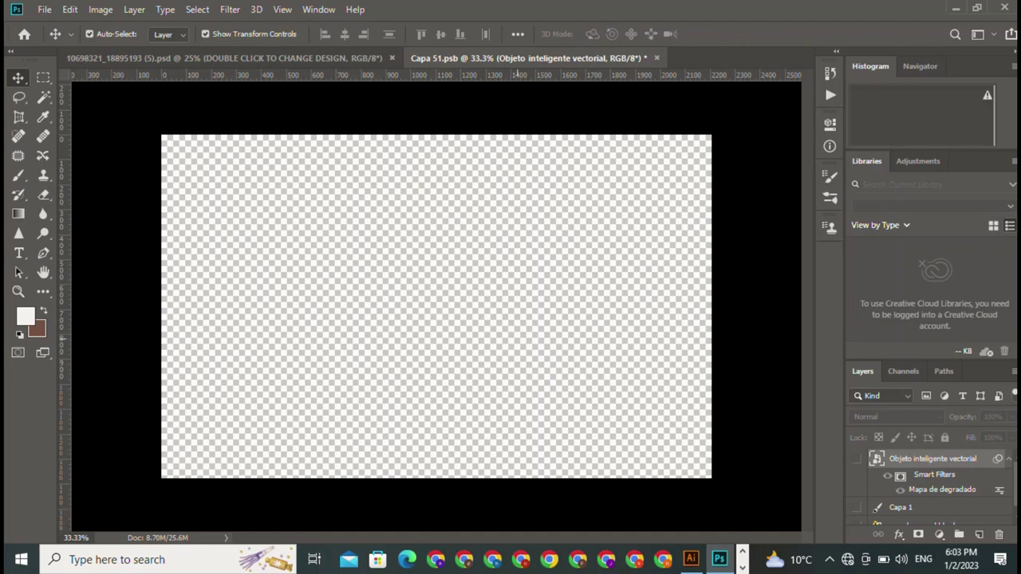
# Paste the logo into Capa 51.psb lower-left, commit it, and save the smart object
pyautogui.hotkey('ctrl', 'v')
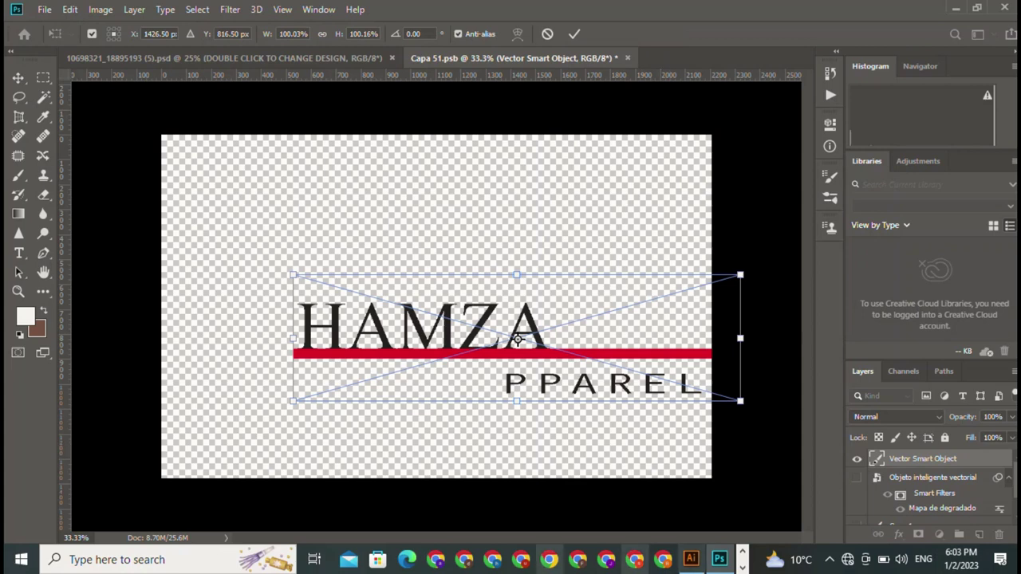
pyautogui.moveTo(517, 339); pyautogui.dragTo(478, 415)
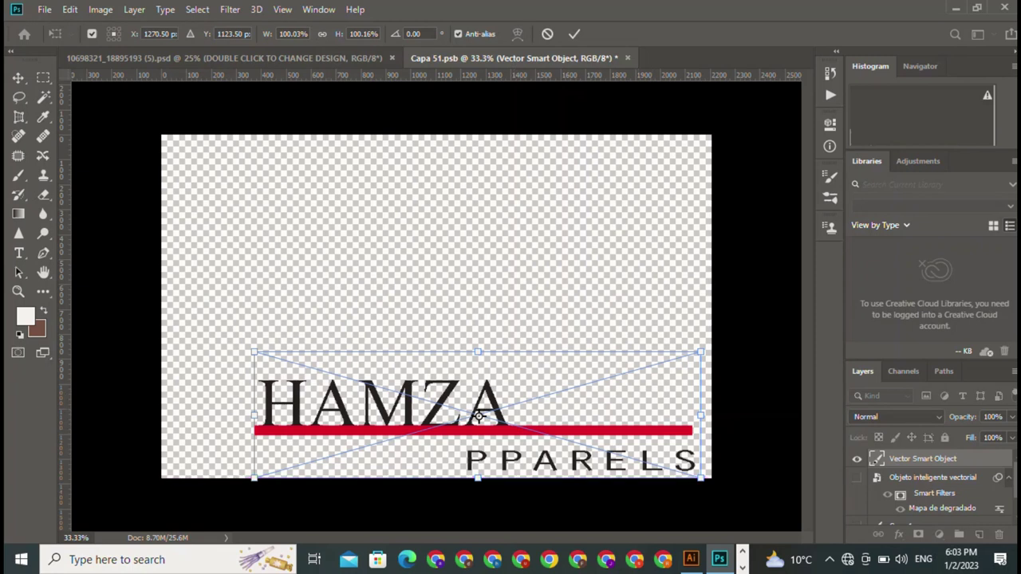
pyautogui.click(575, 33)
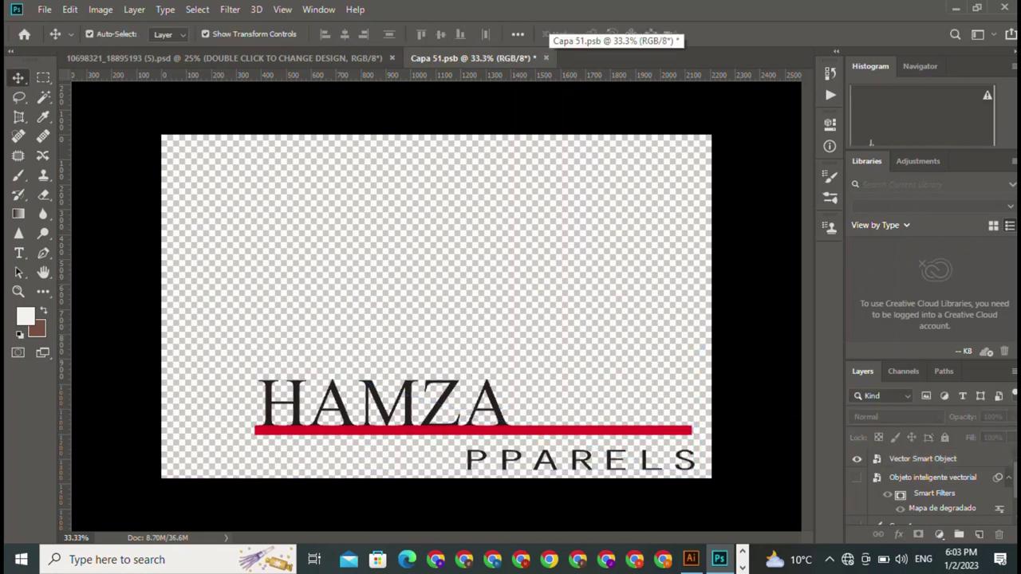
pyautogui.click(545, 58)
pyautogui.click(444, 217)
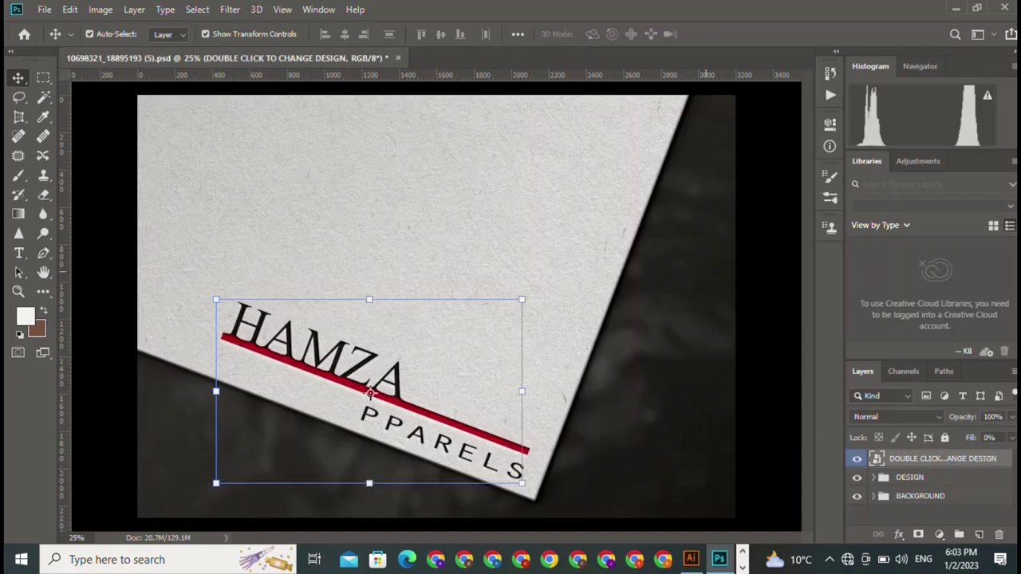
# Deselect the logo layer and open the File menu to export the mockup
pyautogui.click(521, 386)
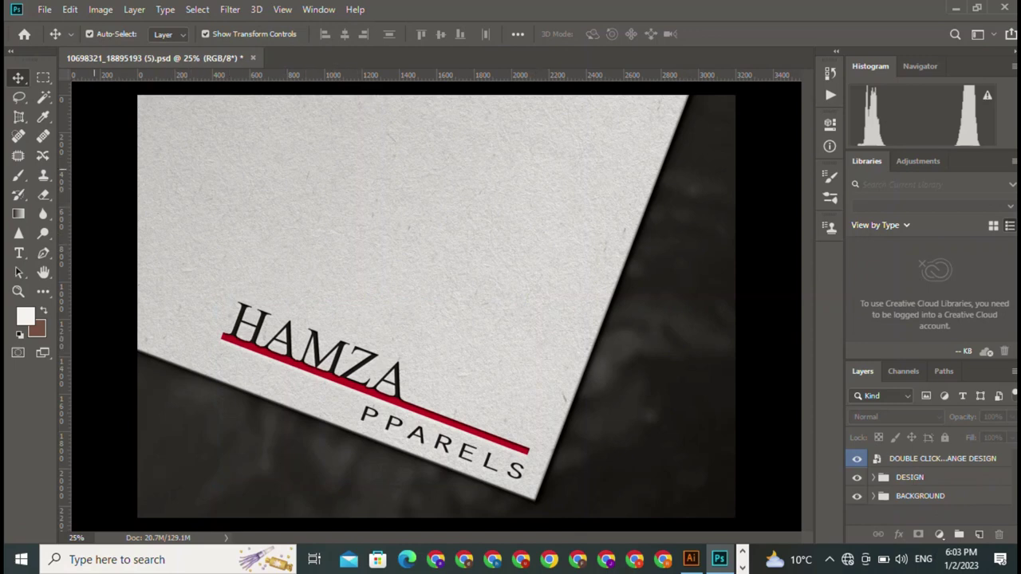
pyautogui.click(44, 10)
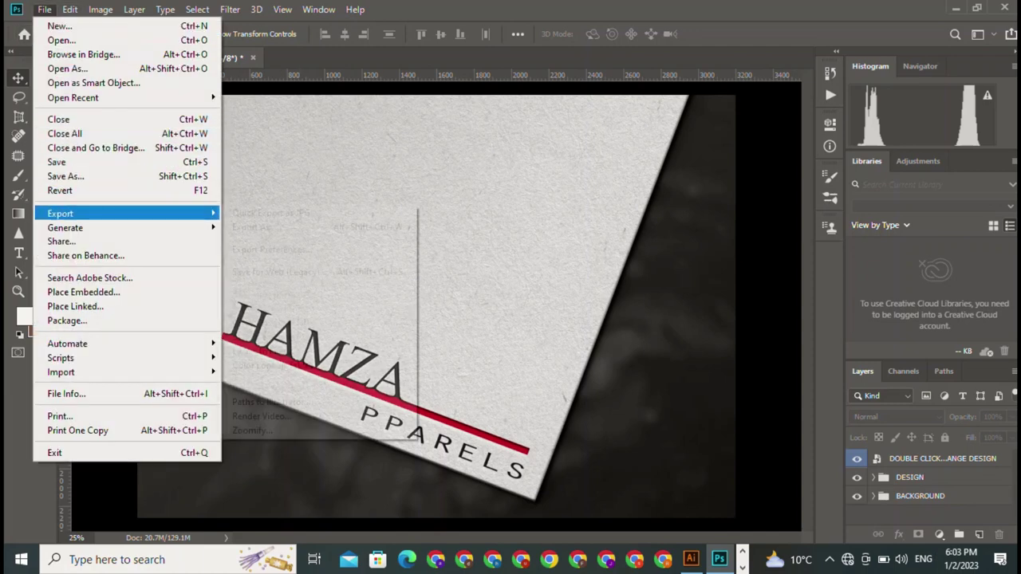
# Save the paper mockup via Save for Web as a JPEG in the jpg folder, appending 'jhgafg' to the name
pyautogui.click(279, 272)
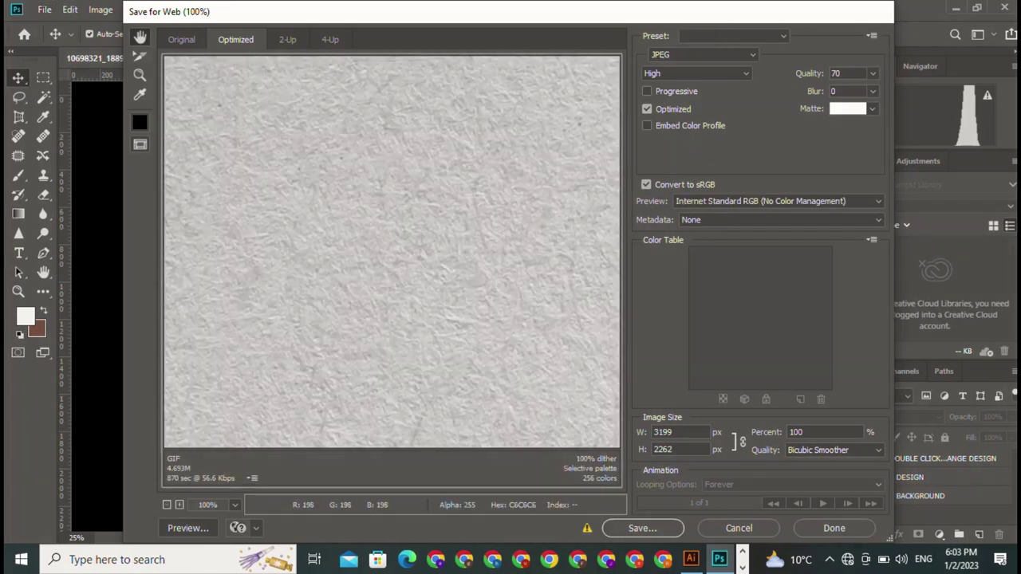
pyautogui.moveTo(359, 263); pyautogui.dragTo(338, 252)
pyautogui.click(181, 39)
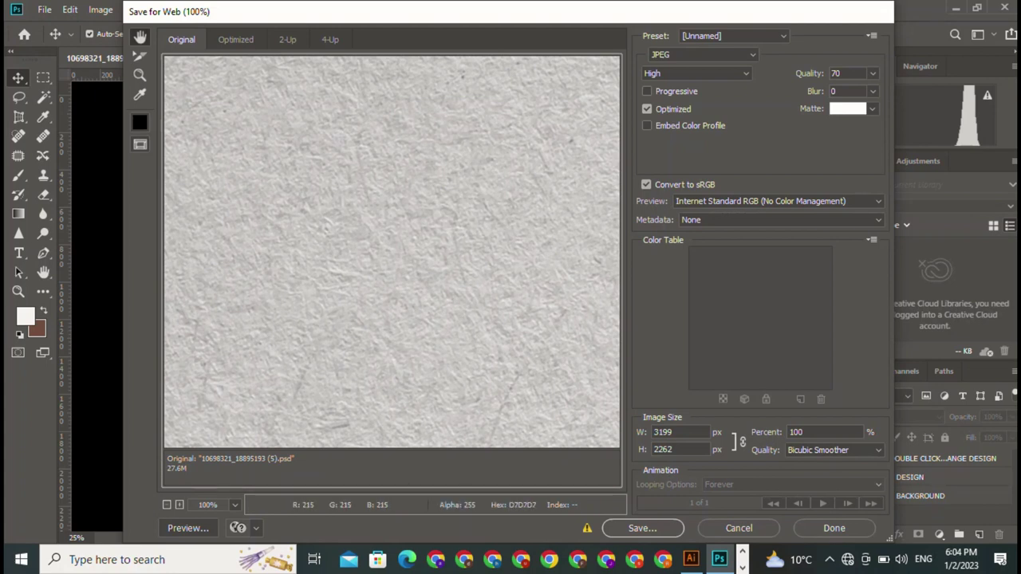
pyautogui.click(642, 527)
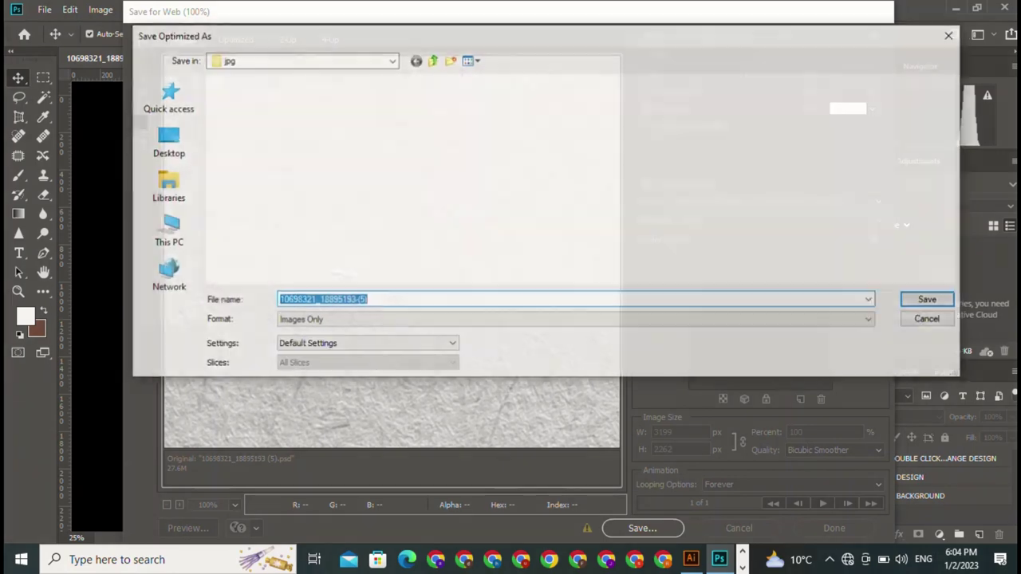
pyautogui.press('End')
pyautogui.write('jhgaf')
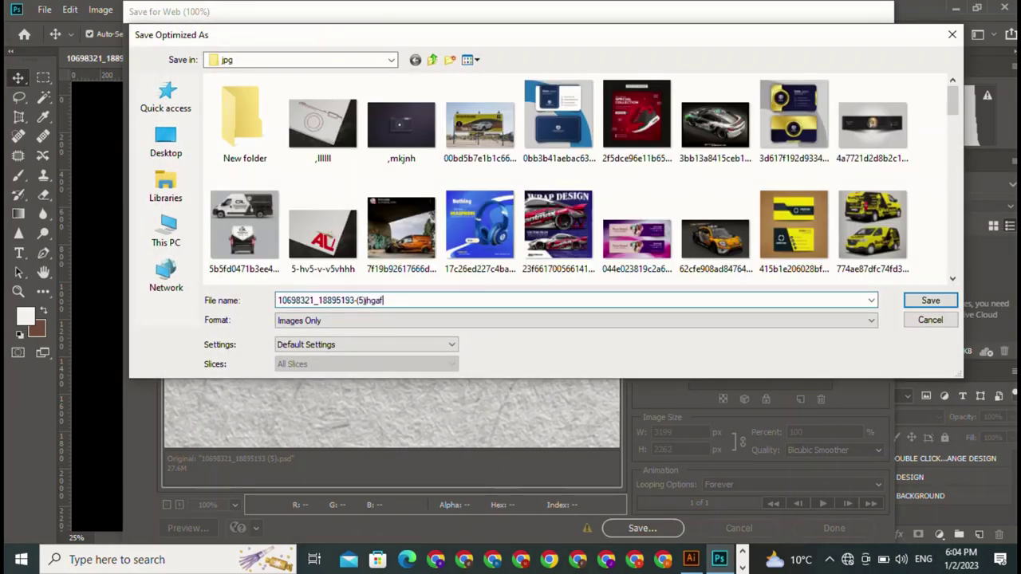
pyautogui.write('g')
pyautogui.press('Return')
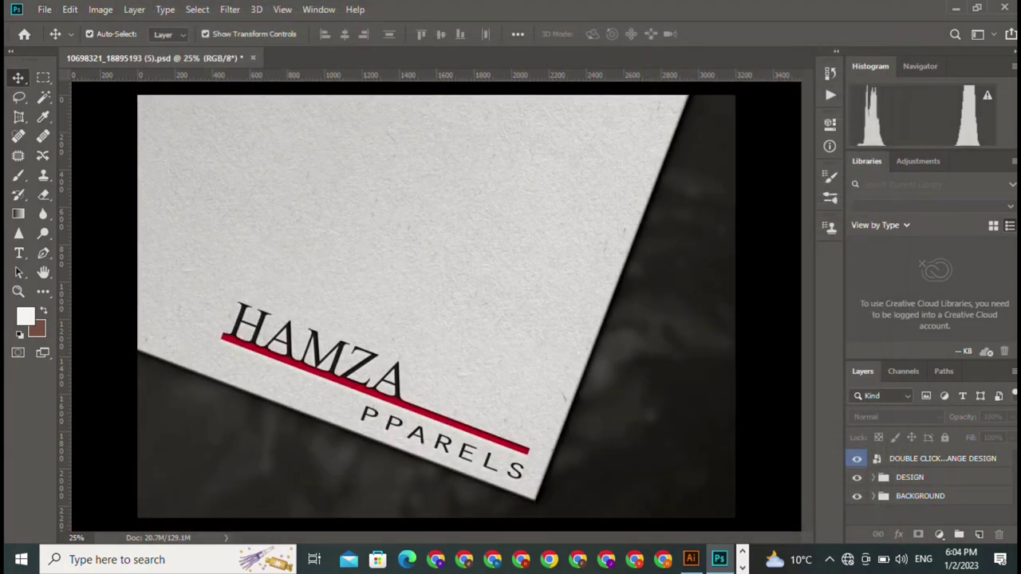
# Close the paper mockup without saving and open 13692837_Wall_Logo_Mockup (4).psd from recent files
pyautogui.click(252, 58)
pyautogui.click(508, 217)
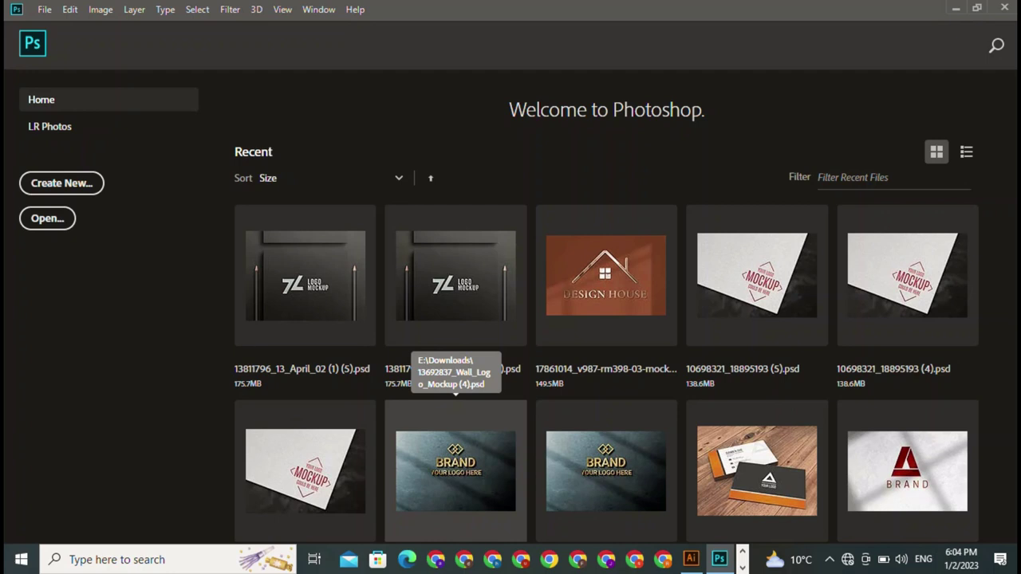
pyautogui.click(455, 368)
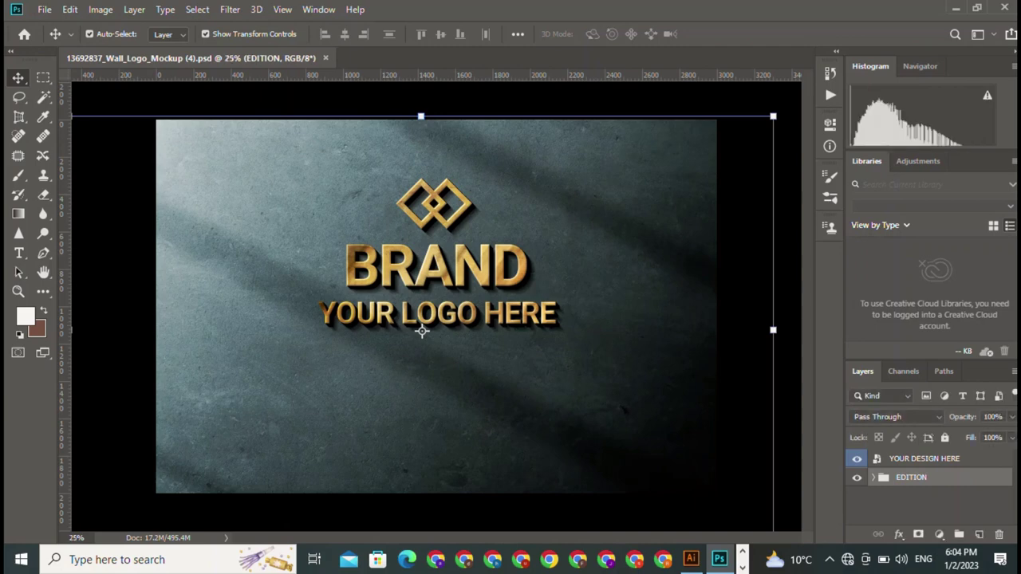
# Open the YOUR DESIGN HERE smart object, hide the BRAND placeholder, and drag in the HAMZA PPARELS logo from Illustrator
pyautogui.doubleClick(431, 315)
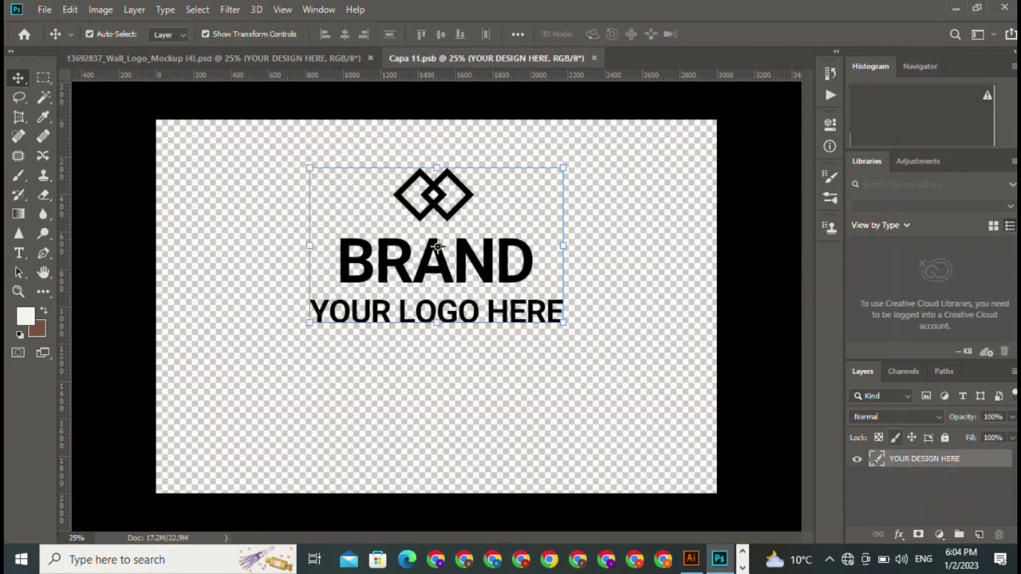
pyautogui.click(856, 459)
pyautogui.click(691, 559)
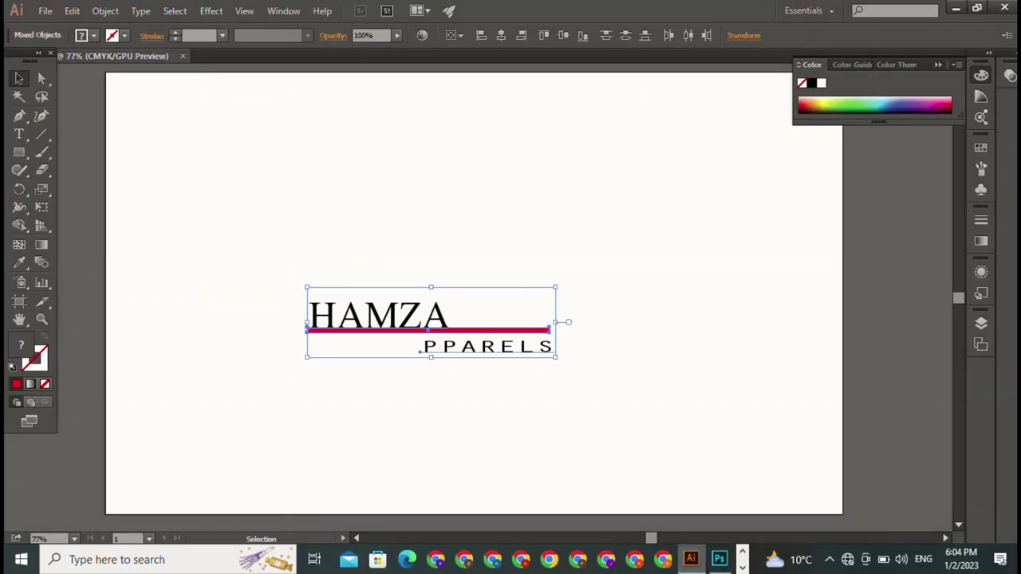
pyautogui.moveTo(430, 315)
pyautogui.mouseDown()
pyautogui.moveTo(718, 559)
pyautogui.moveTo(539, 303)
pyautogui.mouseUp()
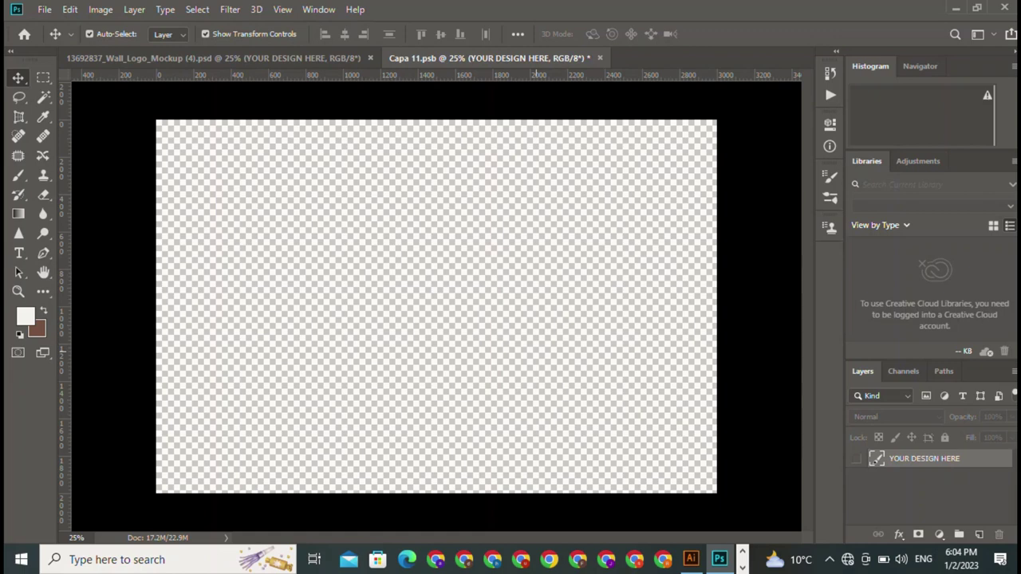
pyautogui.moveTo(539, 303)
pyautogui.mouseDown()
pyautogui.moveTo(536, 351)
pyautogui.moveTo(437, 276)
pyautogui.mouseUp()
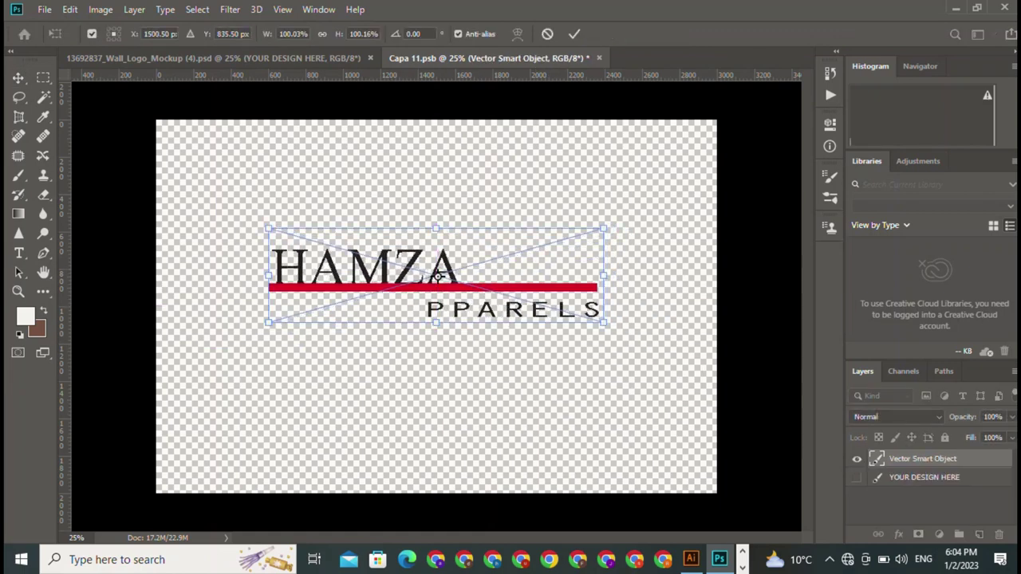
# Place the logo, then scale it to about 114% and reposition it on the canvas
pyautogui.press('Return')
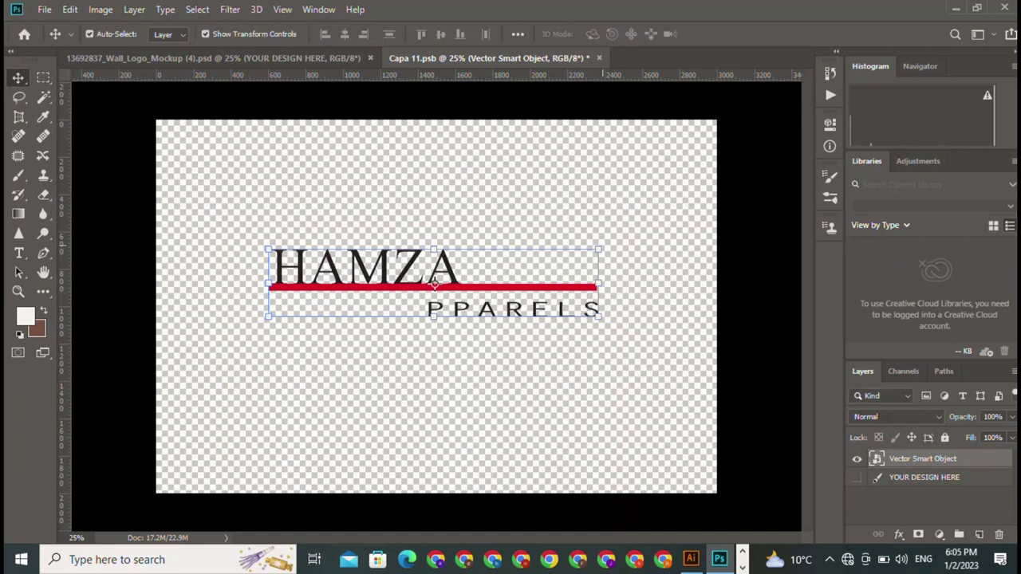
pyautogui.hotkey('ctrl', 't')
pyautogui.moveTo(434, 283); pyautogui.dragTo(501, 217)
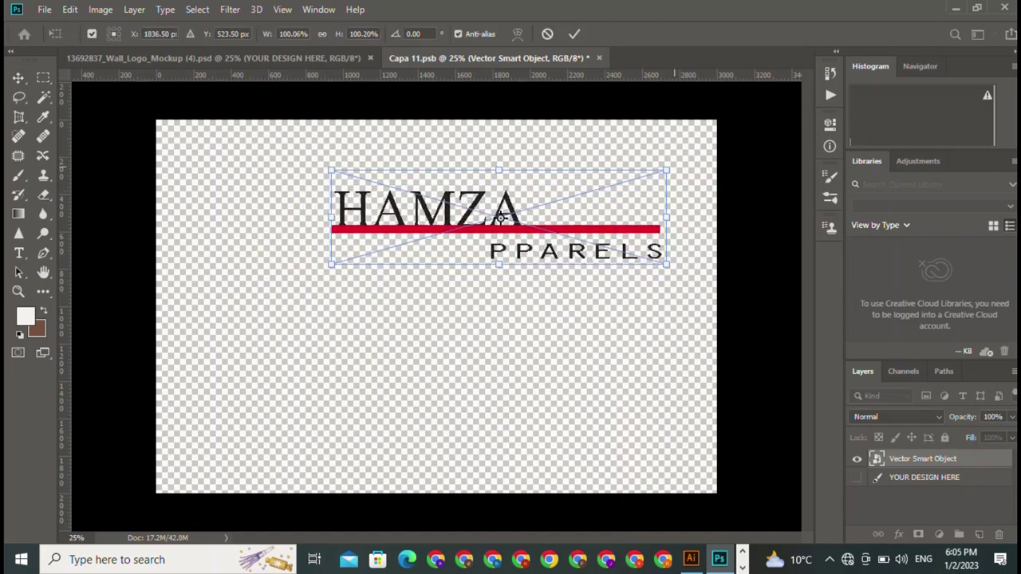
pyautogui.moveTo(666, 263); pyautogui.dragTo(713, 276)
pyautogui.moveTo(522, 225); pyautogui.dragTo(446, 287)
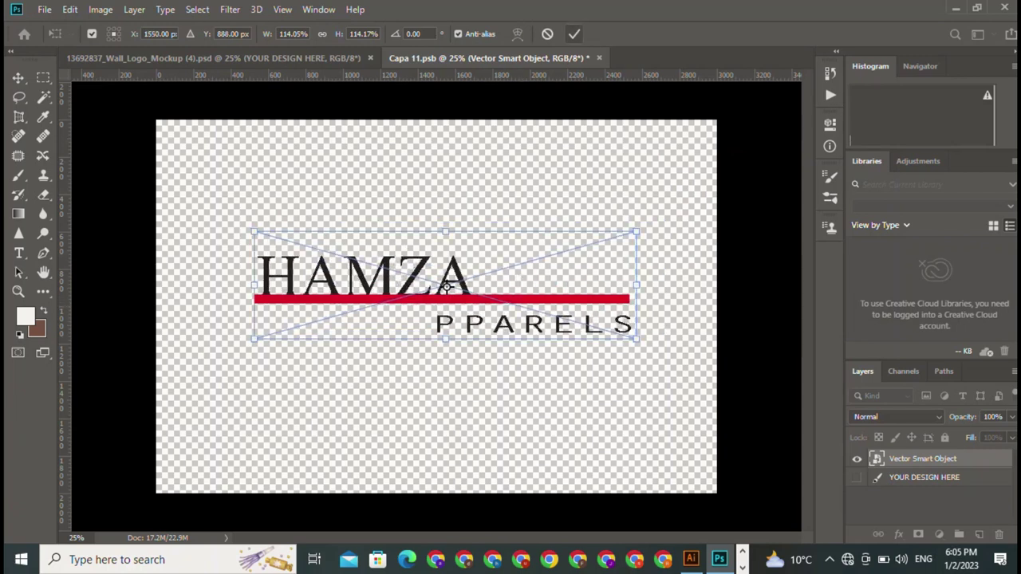
pyautogui.press('Return')
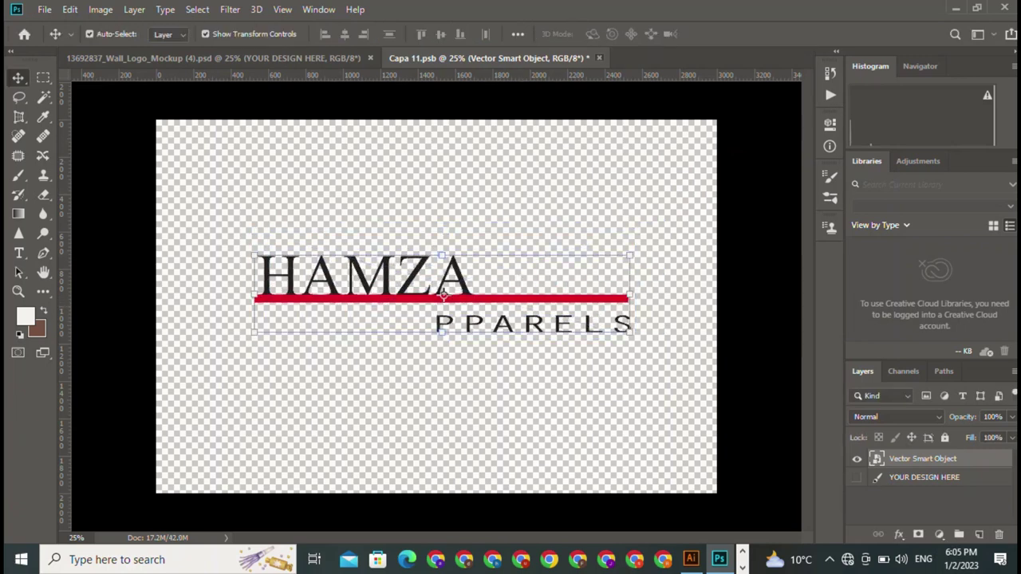
# Save the changes to Capa 11.psb and close it to return to the wall mockup
pyautogui.hotkey('ctrl', 'w')
pyautogui.press('Return')
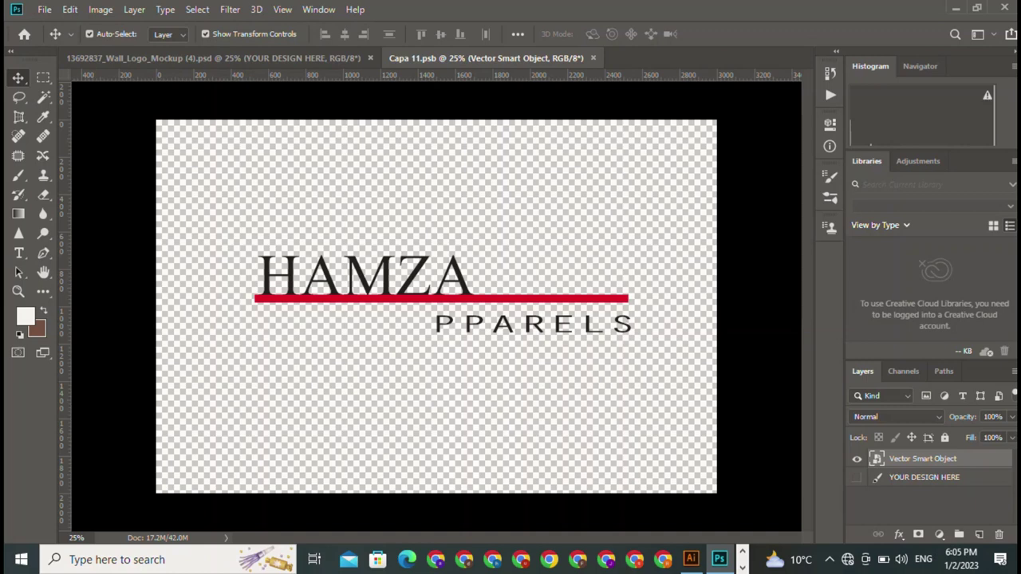
pyautogui.hotkey('ctrl', 'w')
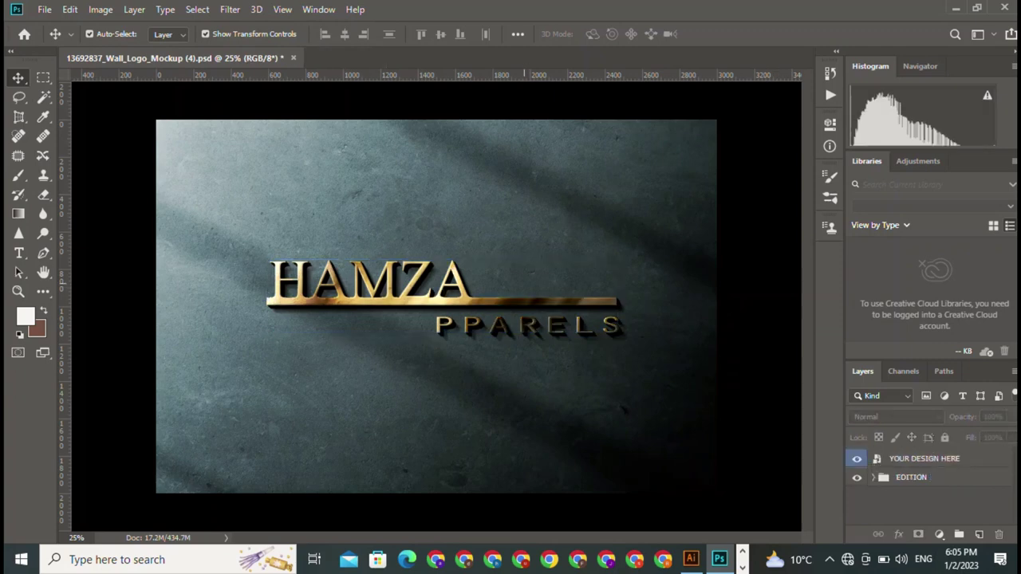
# Export the wall mockup as a High JPEG with 'vvvv' appended to its name, then close it
pyautogui.click(45, 9)
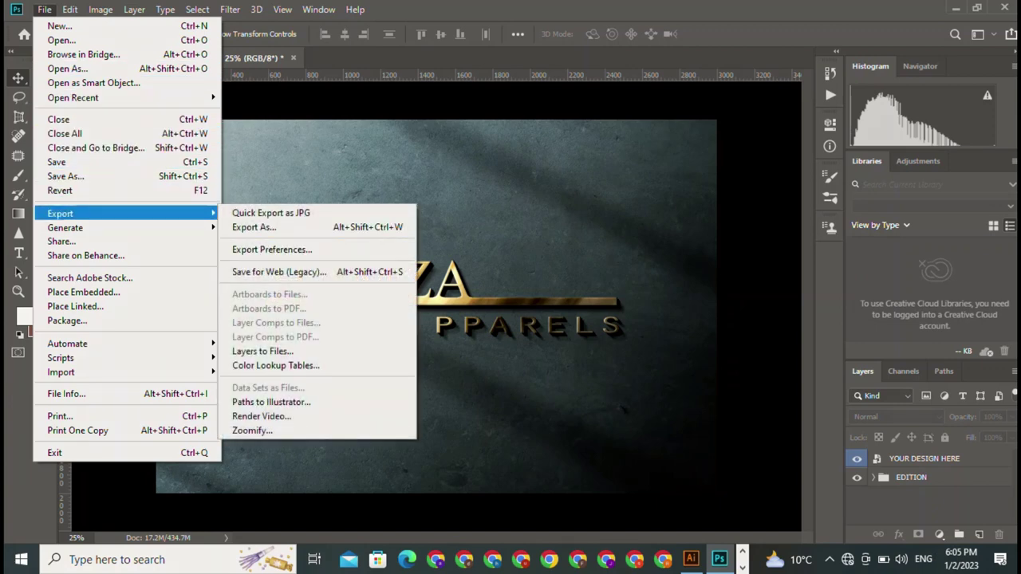
pyautogui.click(279, 272)
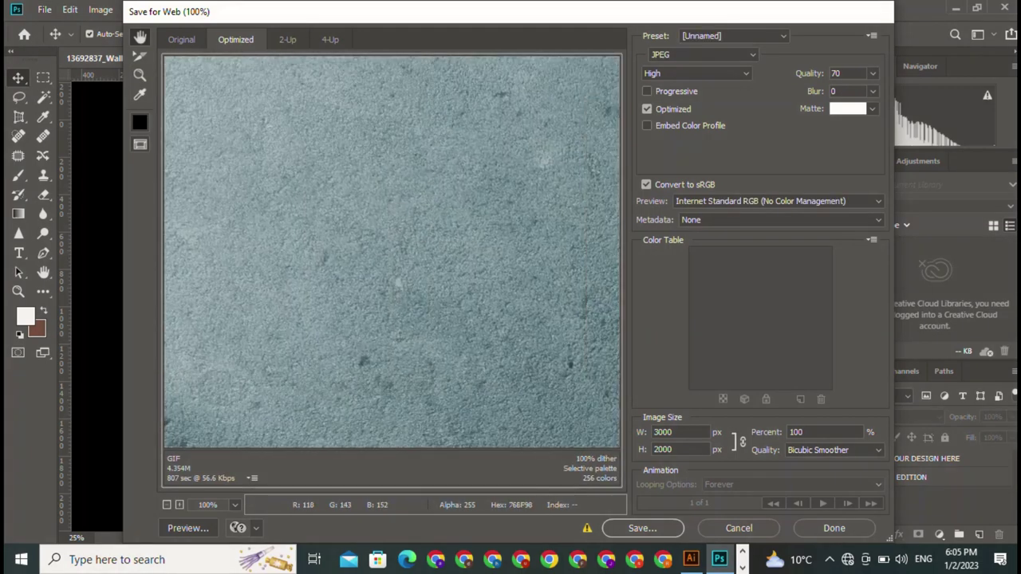
pyautogui.click(181, 39)
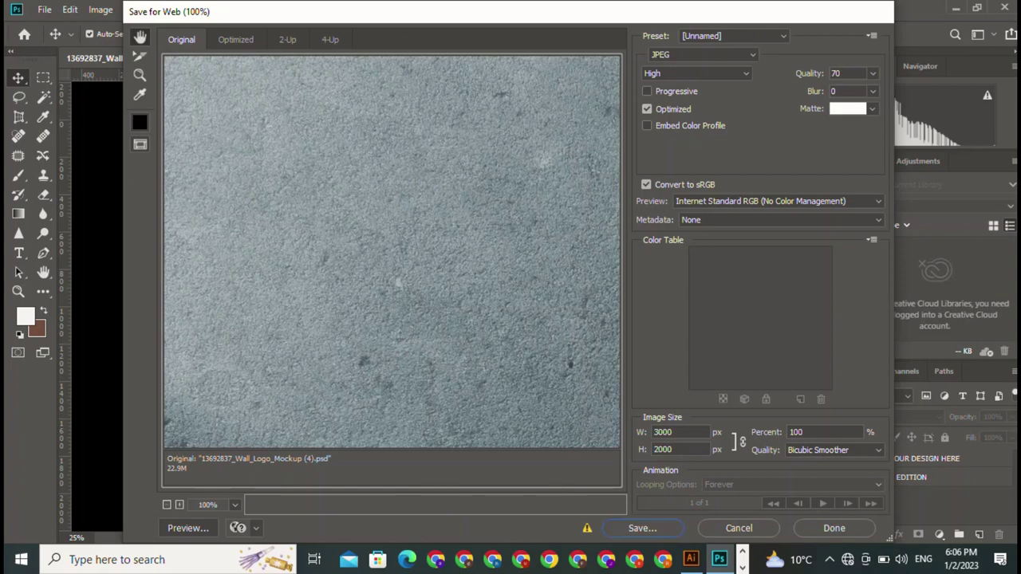
pyautogui.click(642, 528)
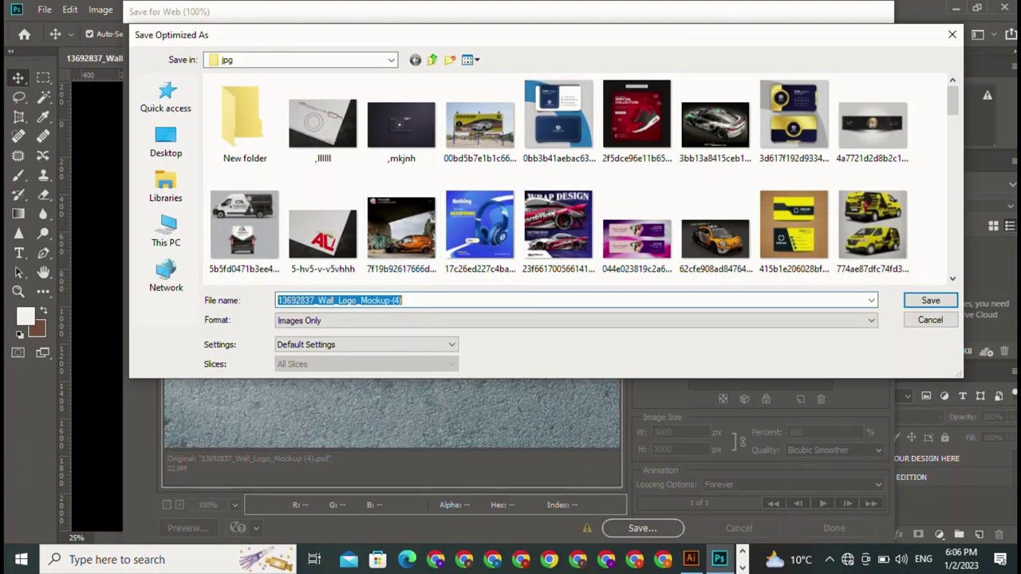
pyautogui.press('End')
pyautogui.write('vvvv')
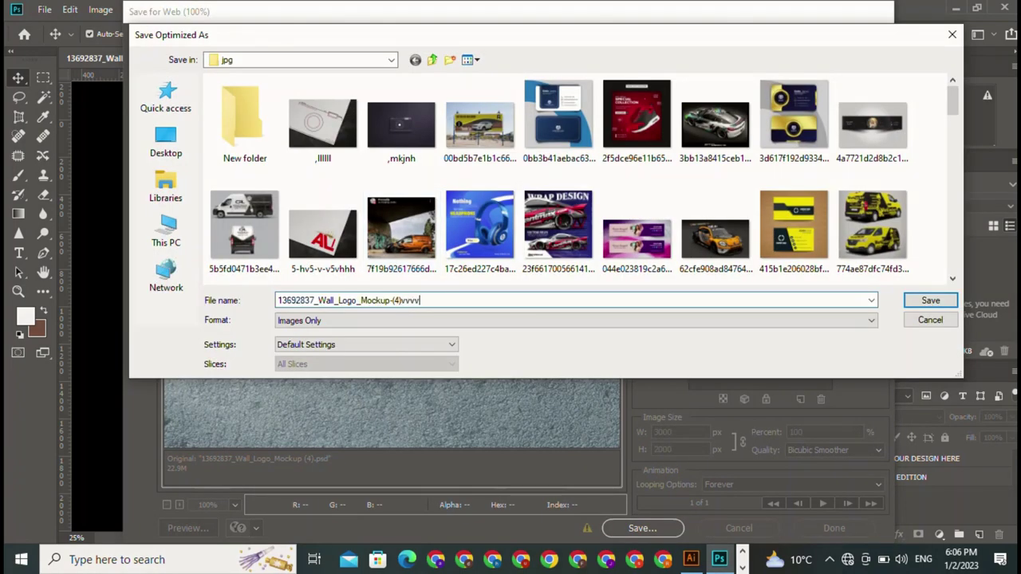
pyautogui.press('Return')
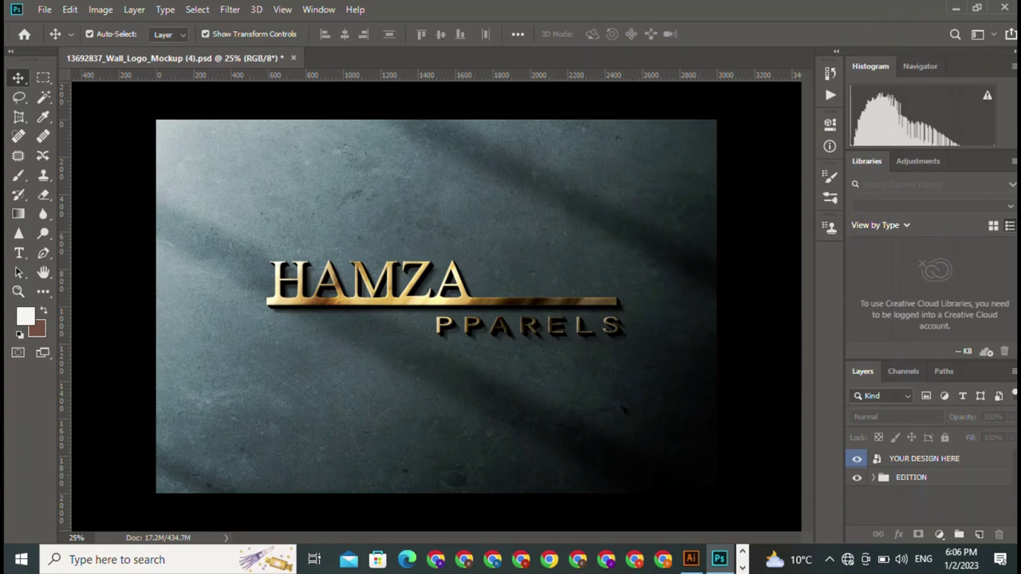
pyautogui.click(292, 58)
# Discard the wall mockup's unsaved changes and bring Illustrator back to the front
pyautogui.click(506, 227)
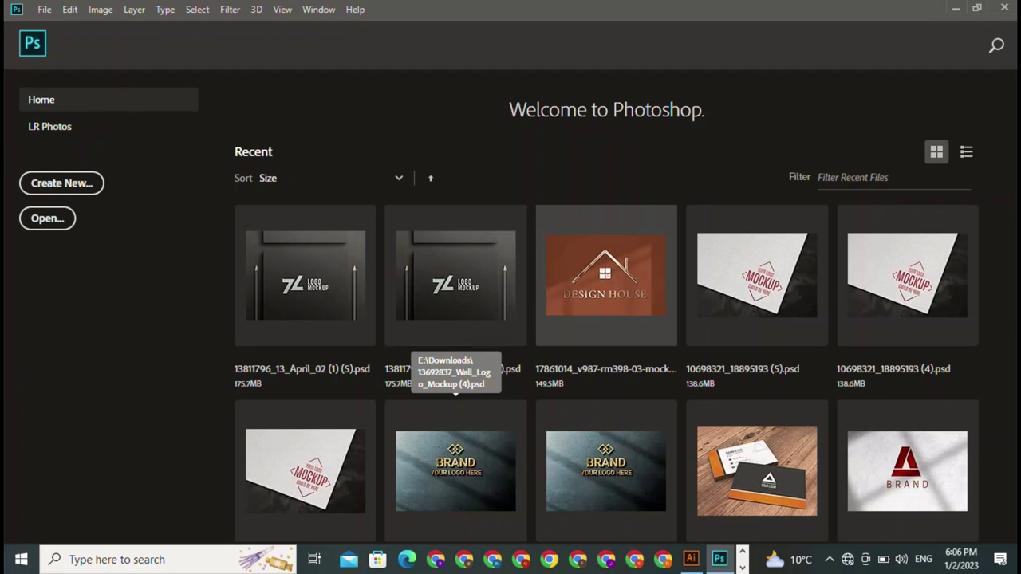
pyautogui.moveTo(690, 559)
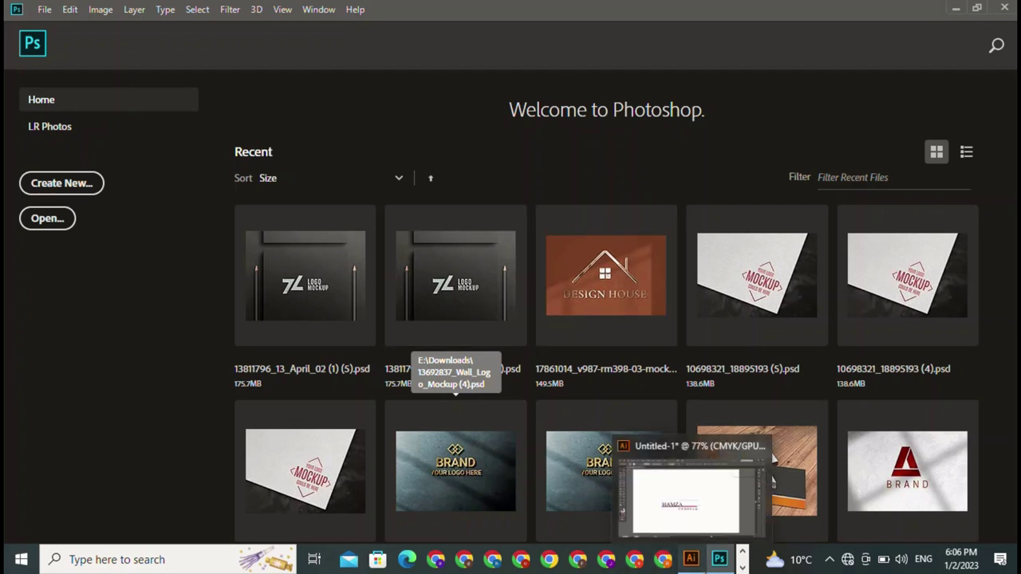
pyautogui.click(770, 479)
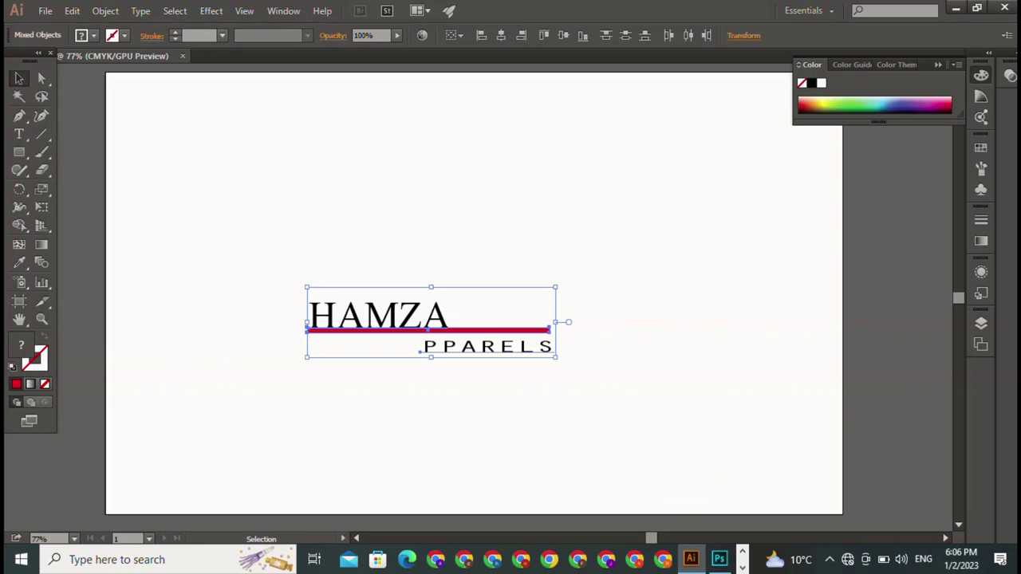
# Delete the selected HAMZA PPARELS logo group from the Illustrator artboard
pyautogui.press('Delete')
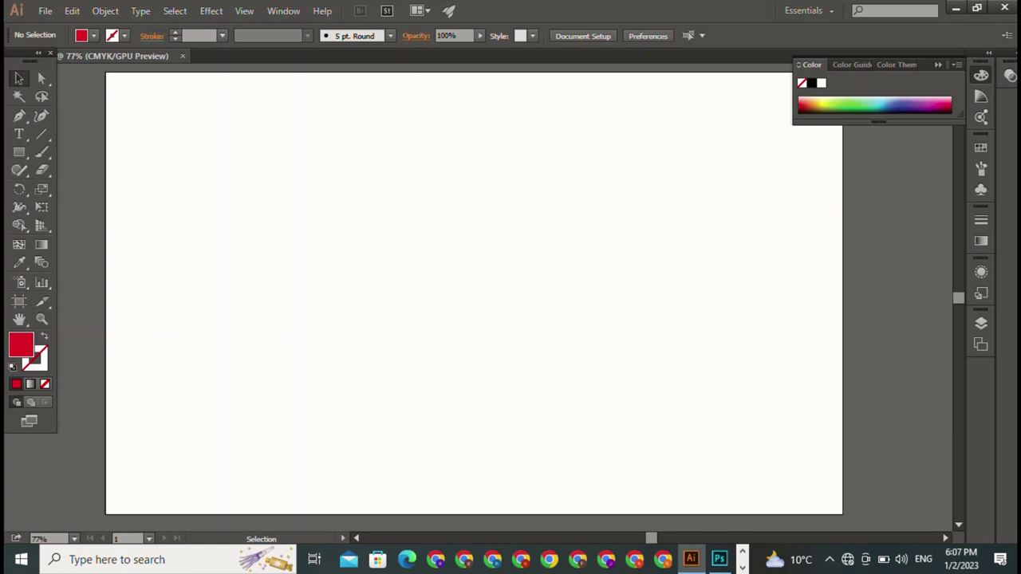
pyautogui.click(720, 559)
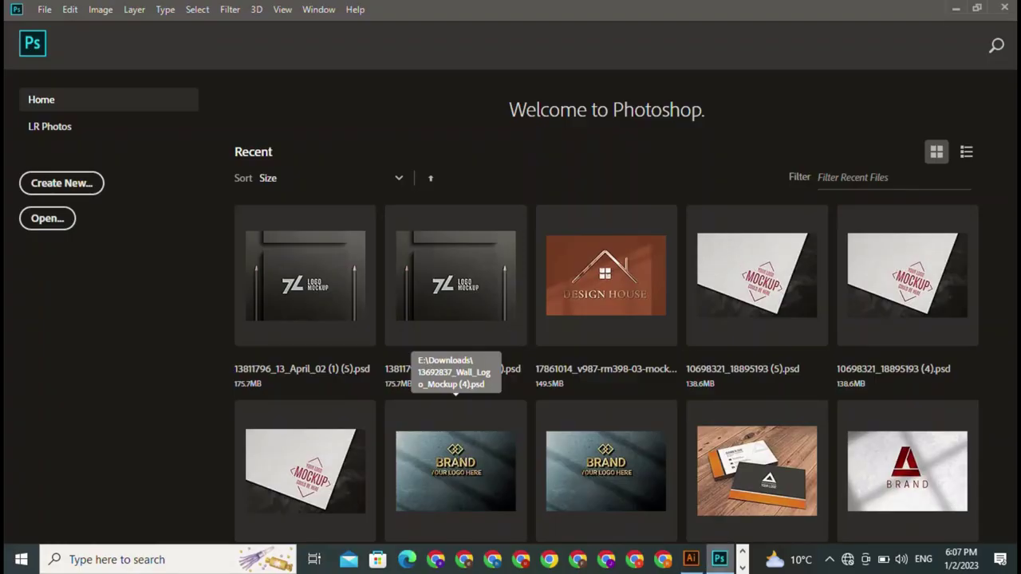
pyautogui.click(691, 559)
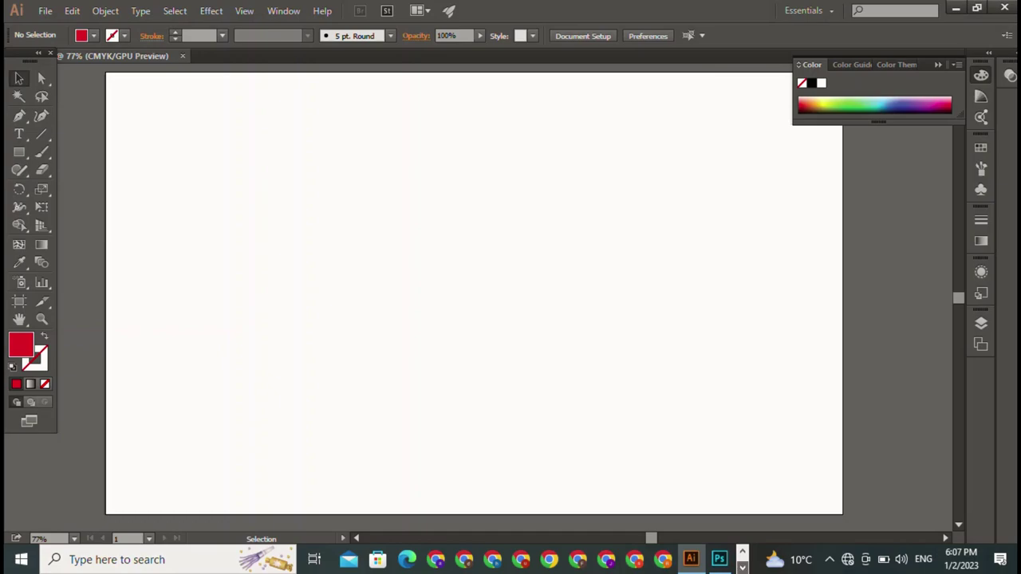